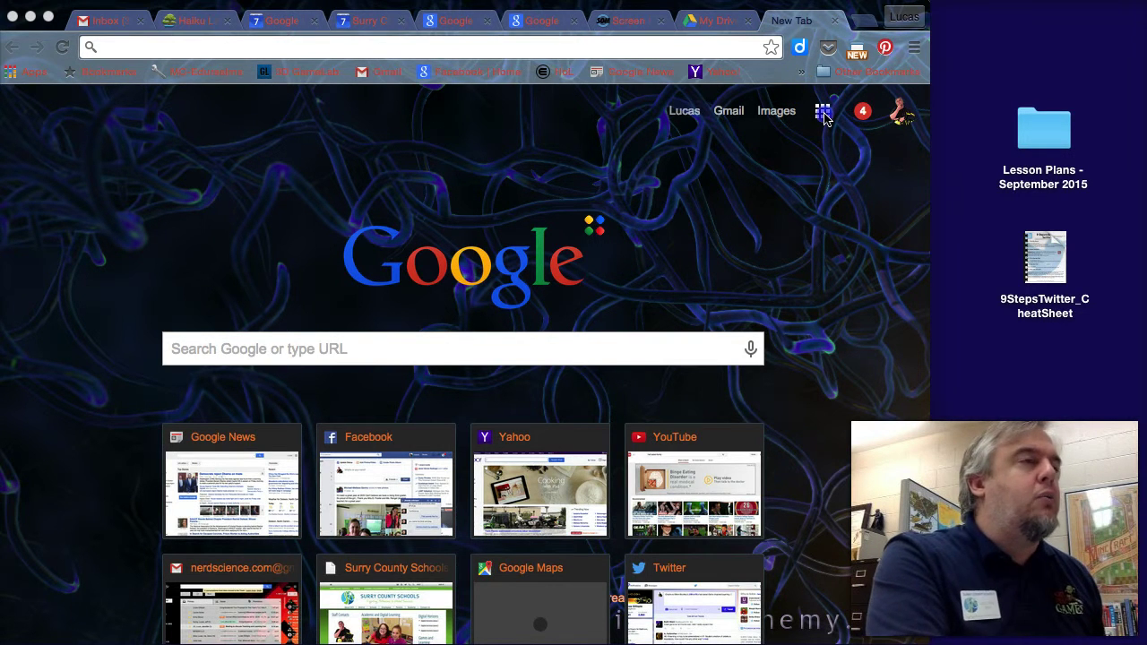
Step: Dismiss the Google apps list and switch to the My Drive tab in Chrome
click(823, 113)
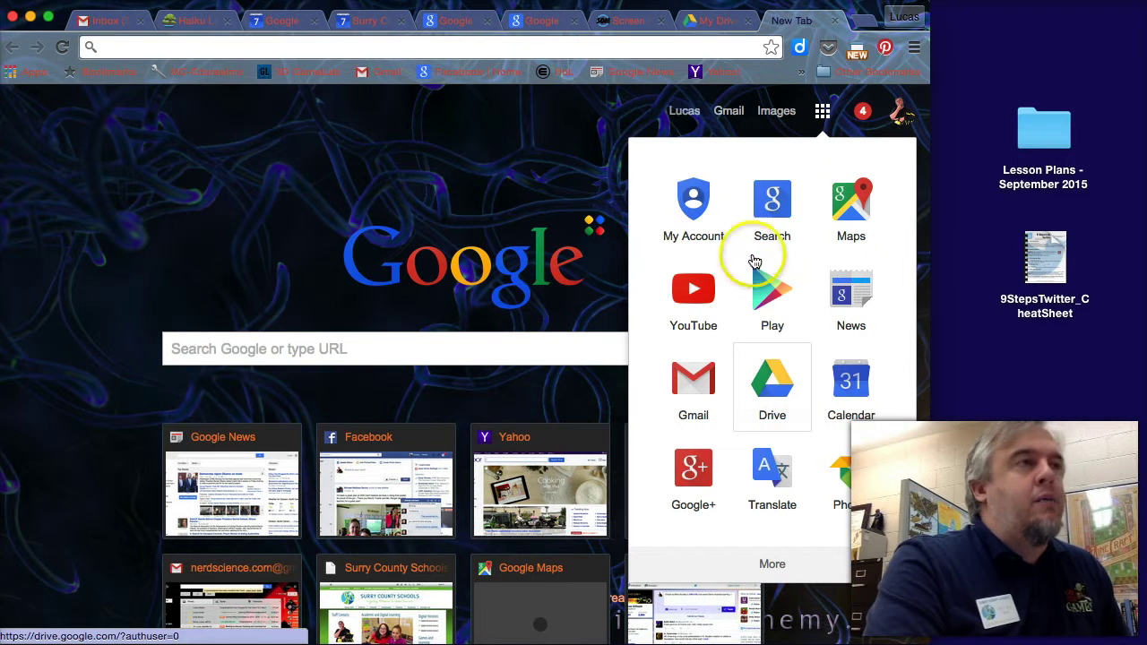
click(573, 132)
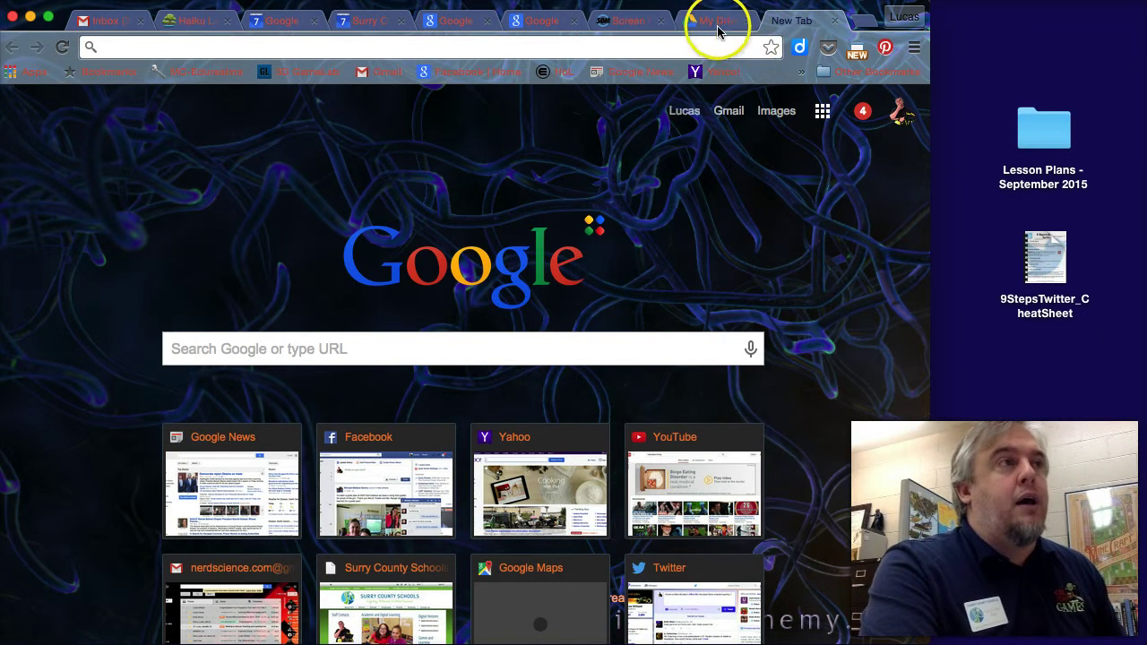
click(718, 23)
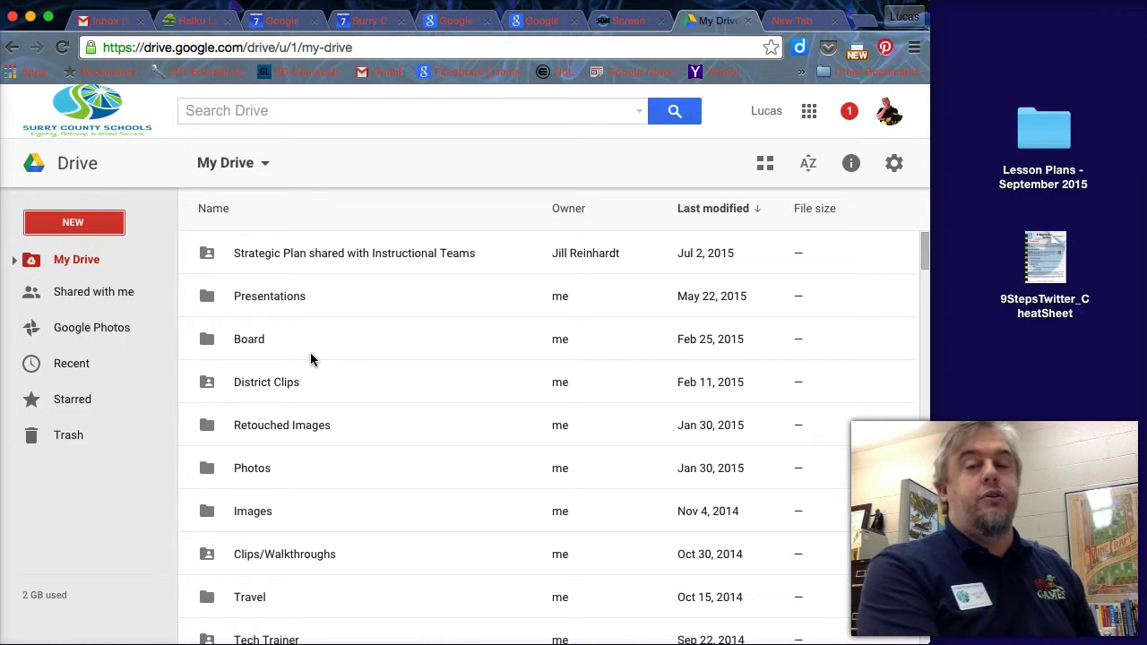
Step: Folder-upload 'Lesson Plans - September 2015' from the Desktop, then close the uploads panel
click(94, 229)
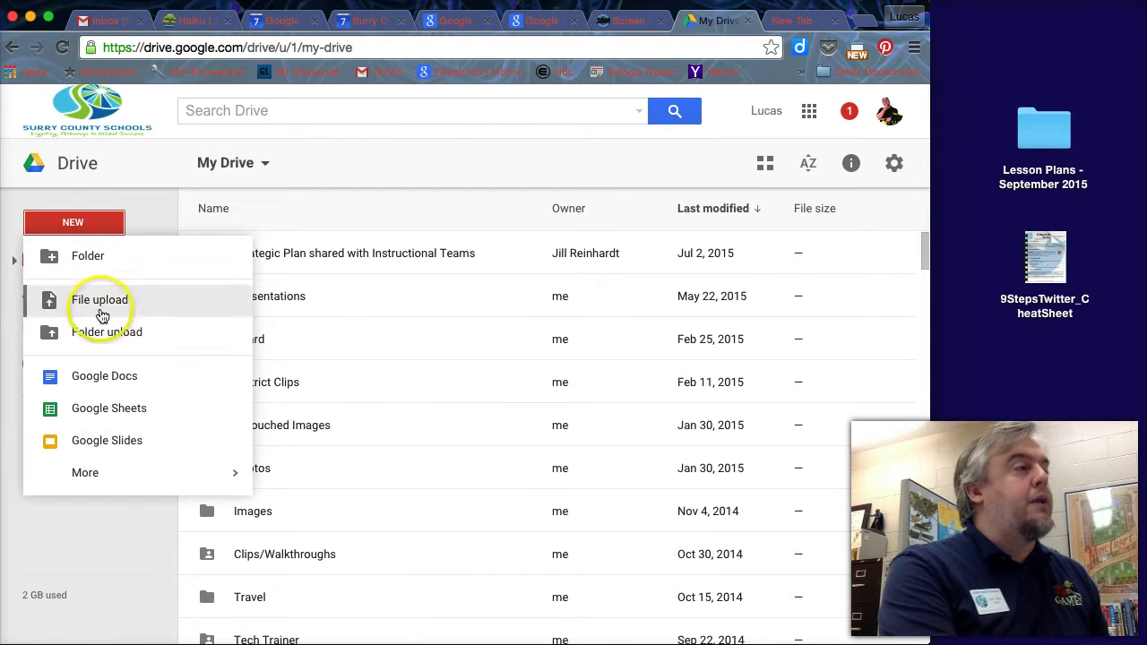
click(84, 348)
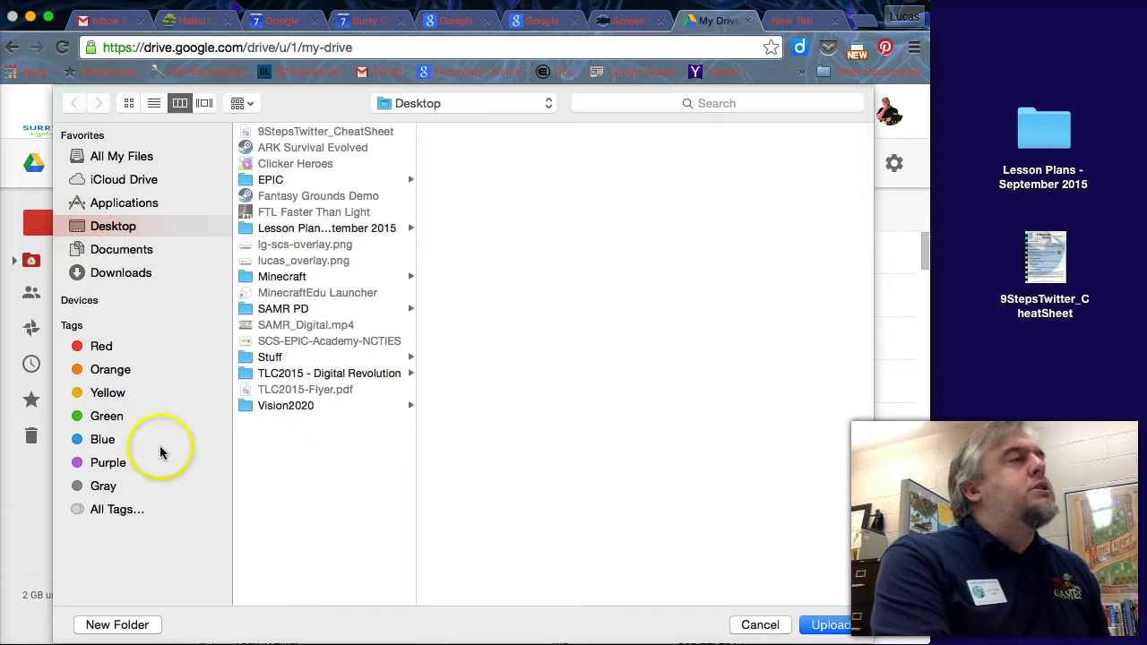
click(303, 229)
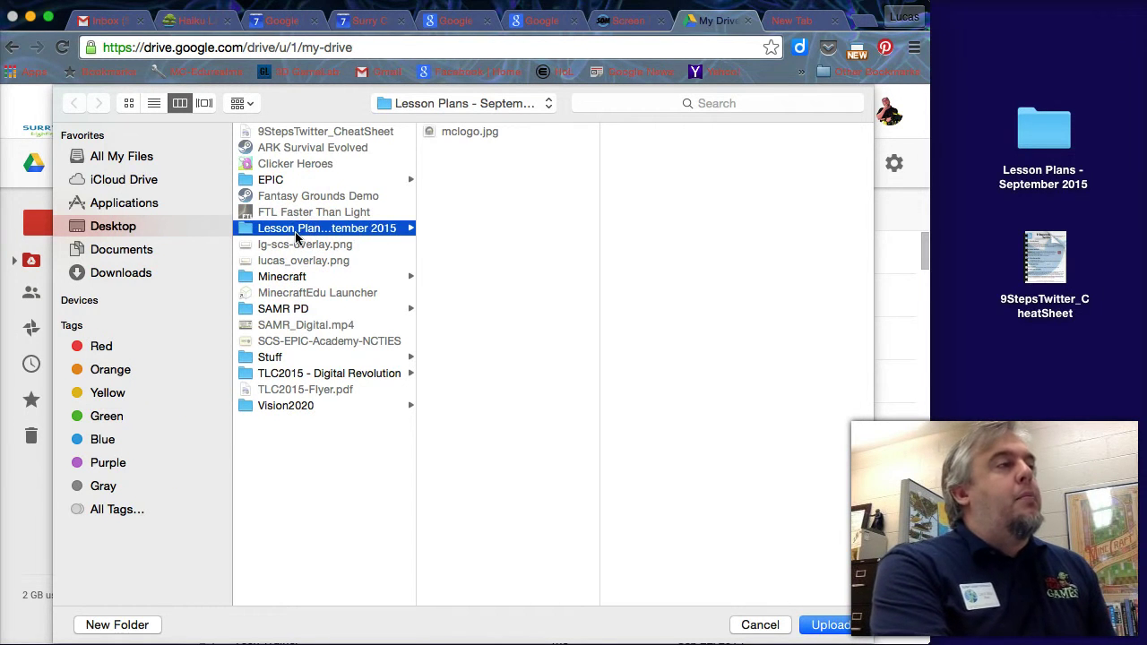
click(826, 624)
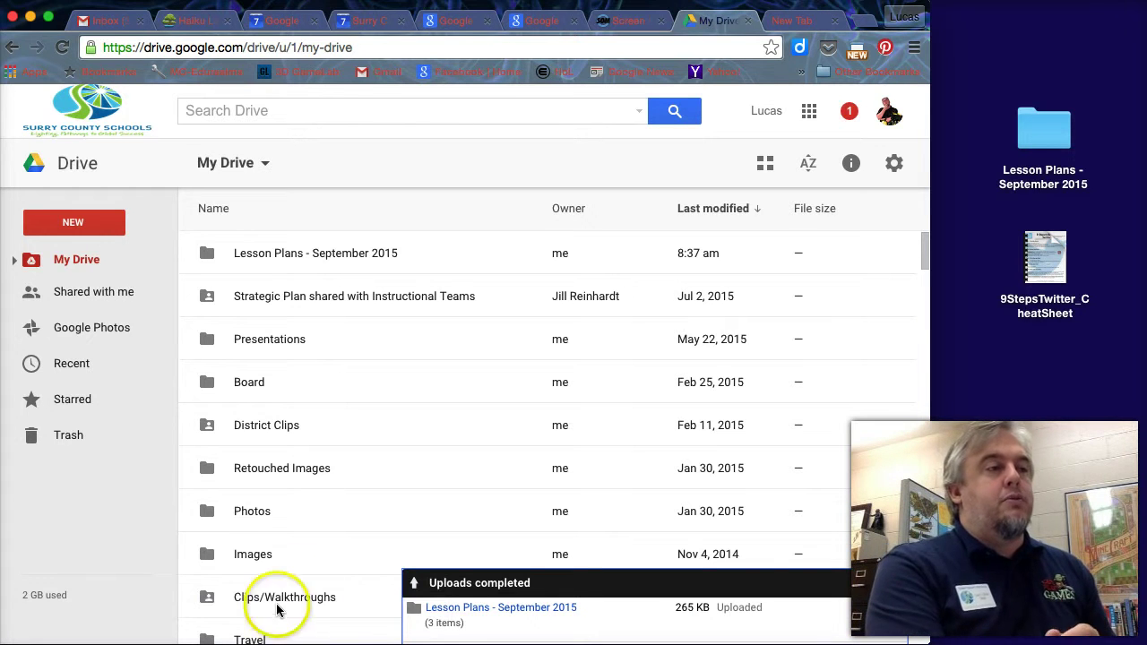
click(898, 596)
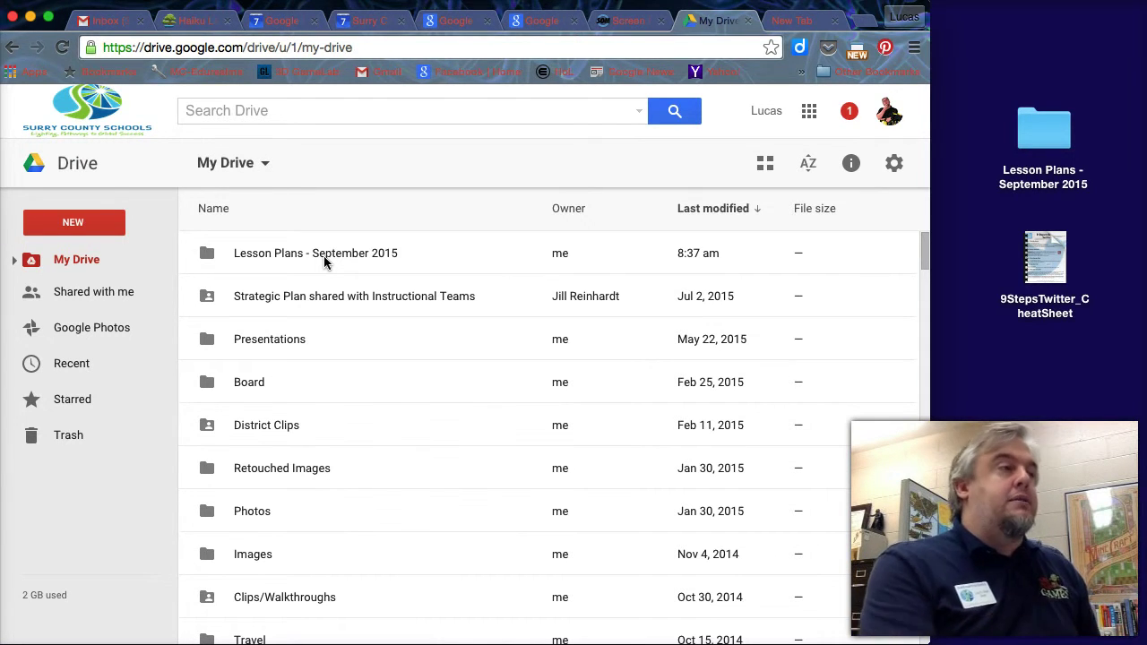
Step: Drag 9StepsTwitter_CheatSheet.pdf from the desktop into My Drive and locate the uploaded file
click(77, 228)
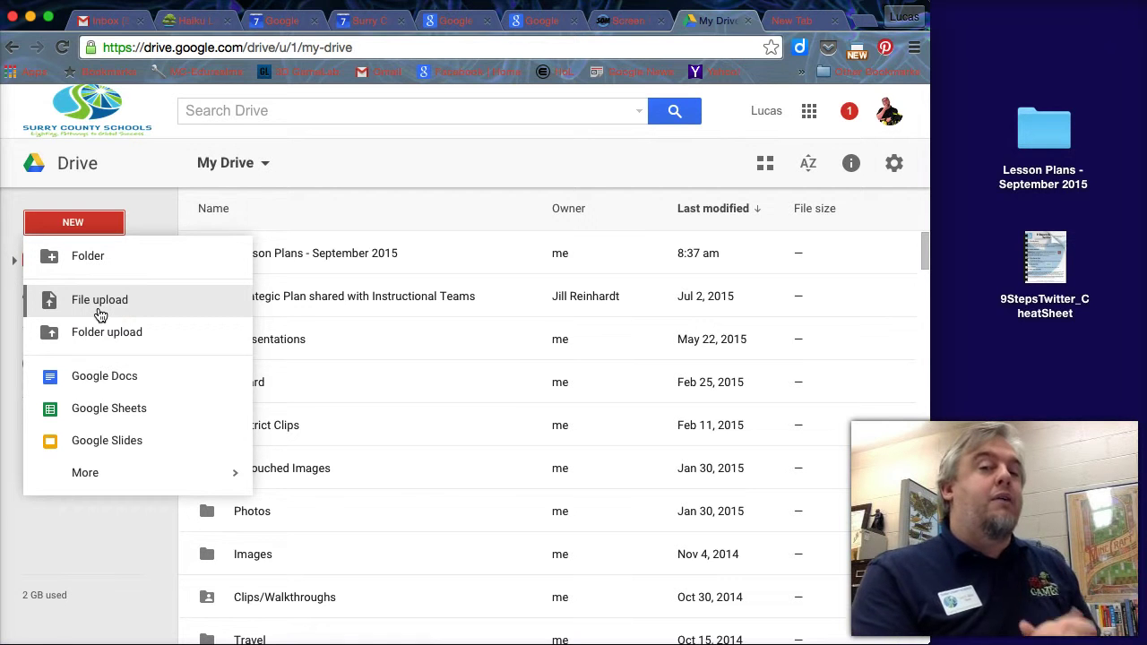
click(179, 326)
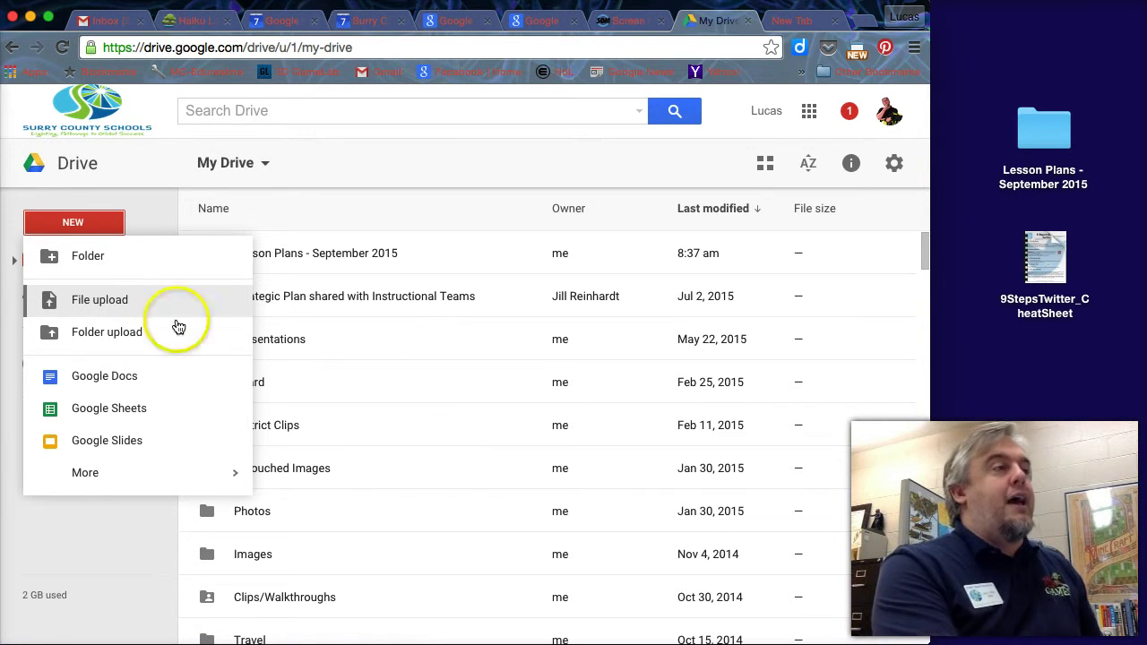
click(1024, 425)
mouse_move(1069, 193)
mouse_down()
mouse_move(1006, 302)
mouse_move(1049, 302)
mouse_move(1035, 319)
mouse_up()
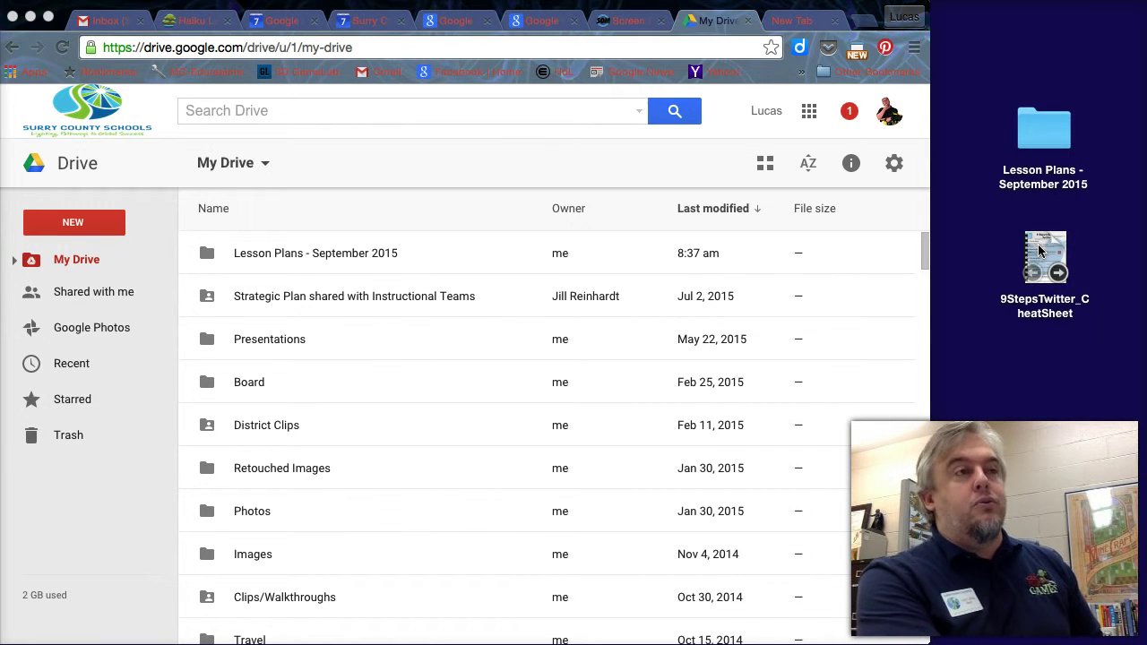
drag(1037, 244, 618, 380)
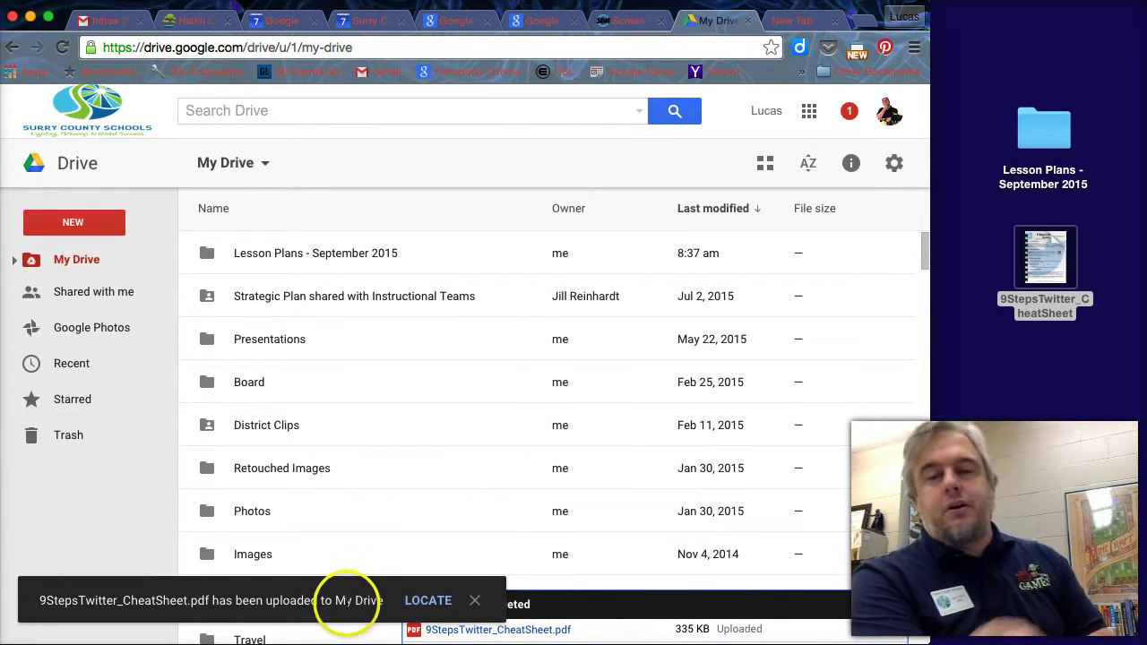
click(426, 603)
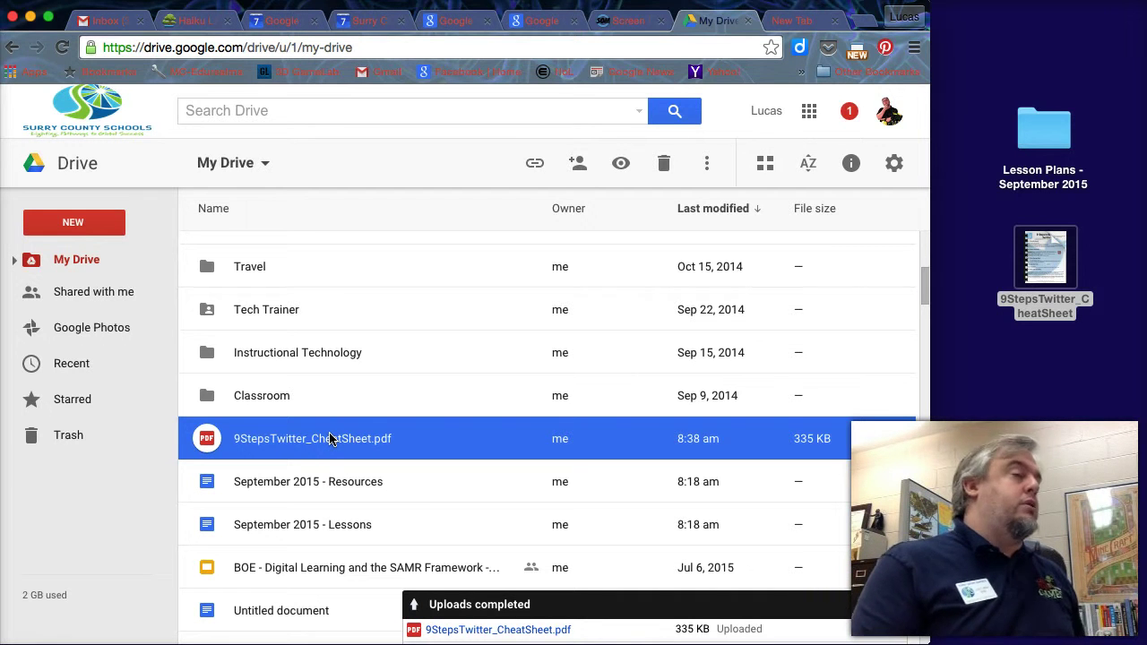
click(313, 115)
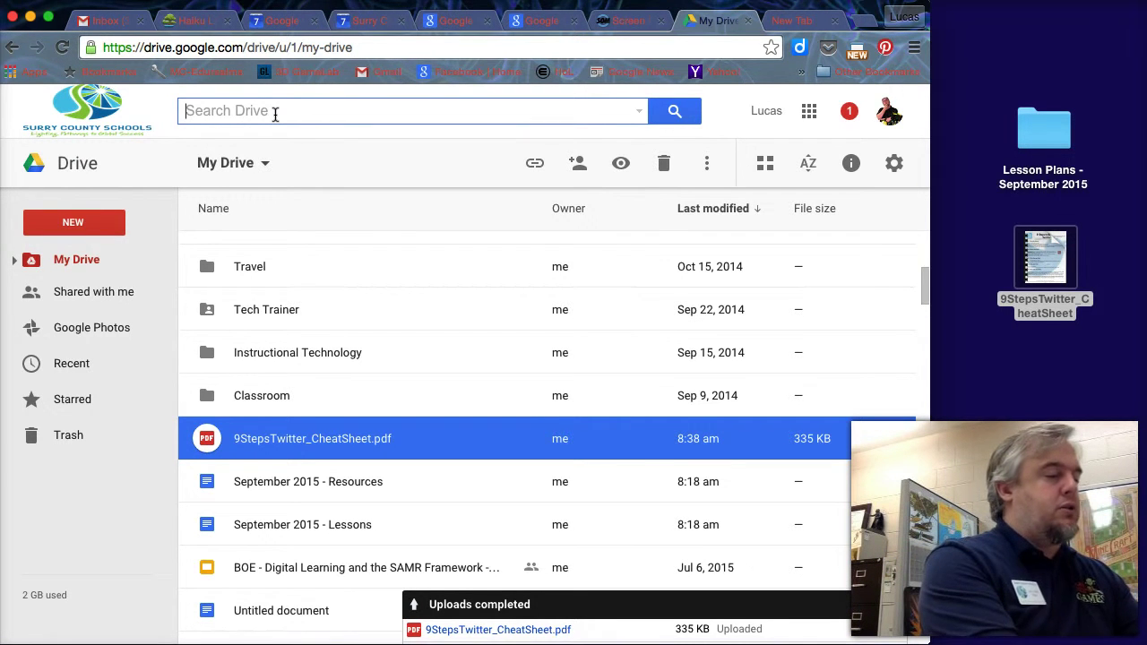
text(september)
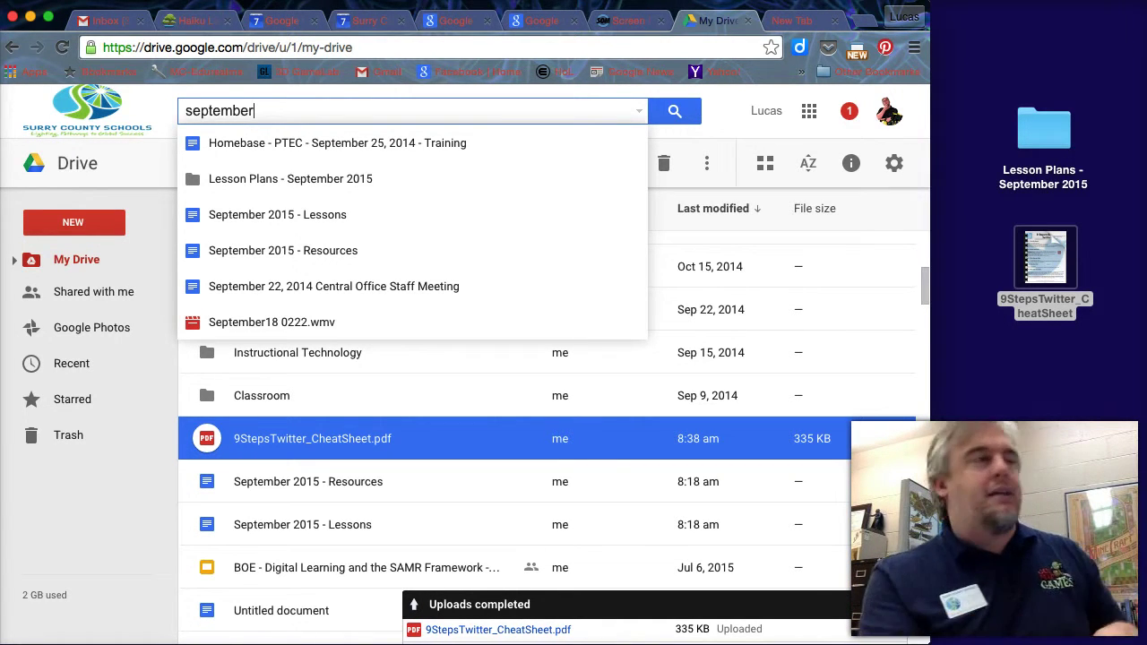
double_click(269, 112)
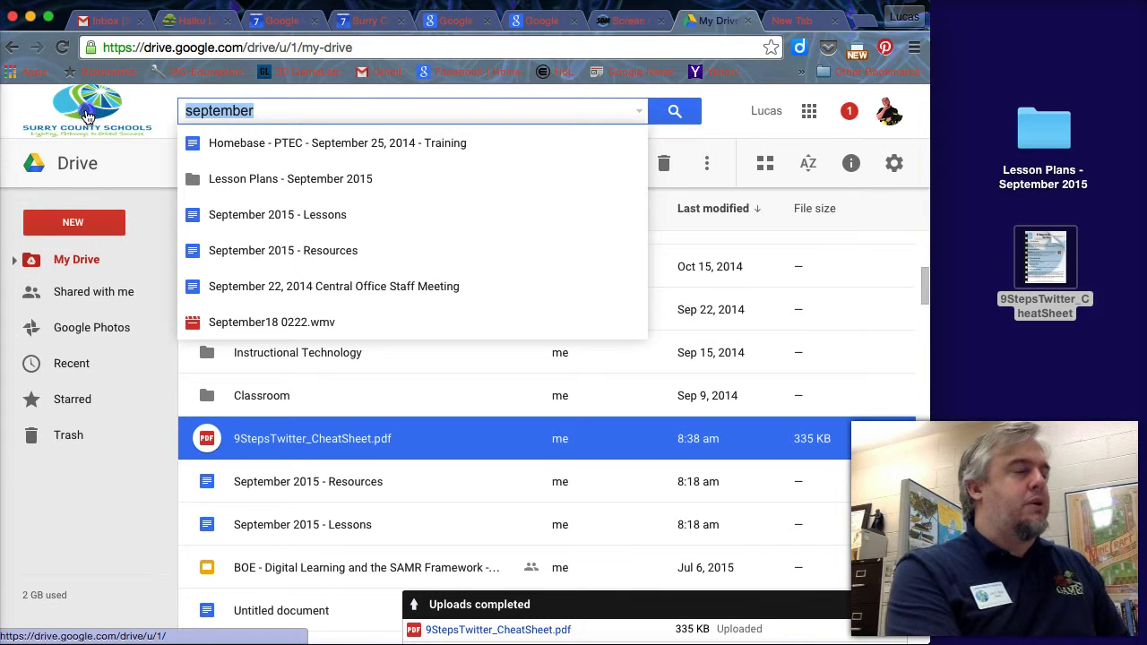
key(BackSpace)
click(144, 115)
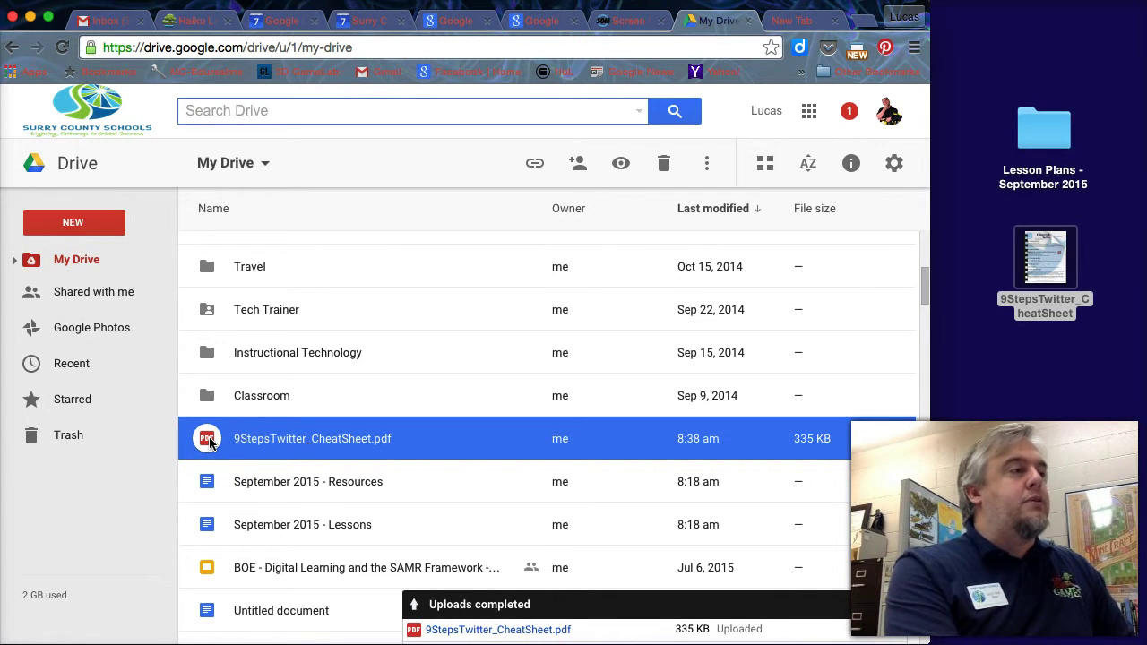
Step: Drag the cheat-sheet PDF into Lesson Plans - September 2015, check inside, and return to My Drive
drag(209, 443, 357, 260)
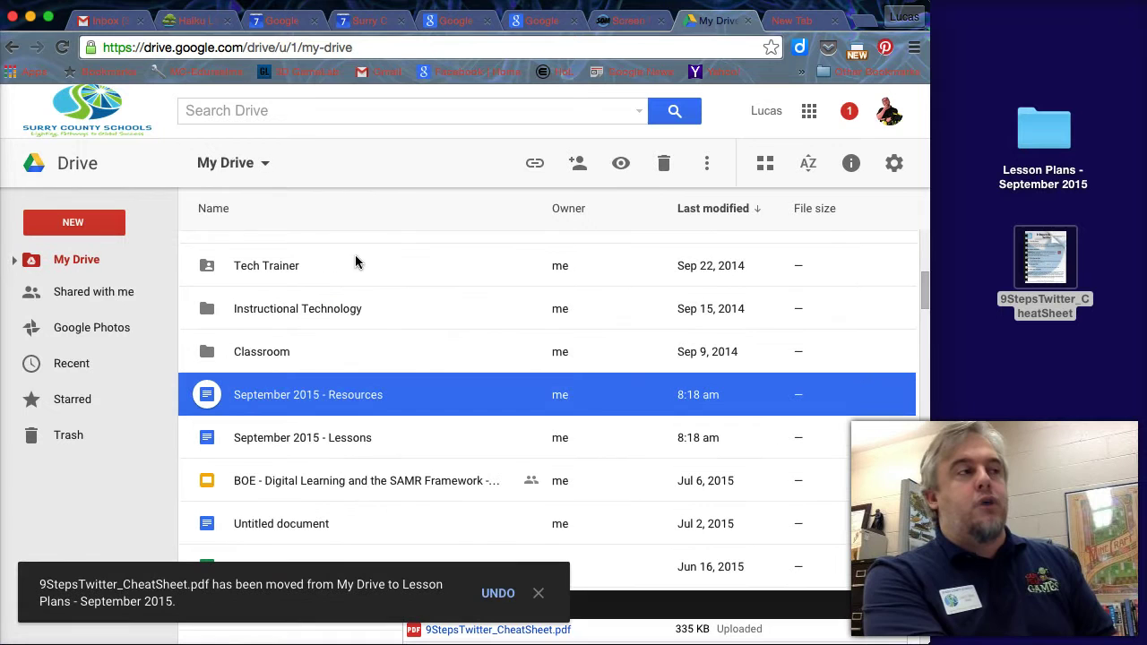
scroll(333, 379, up, 5)
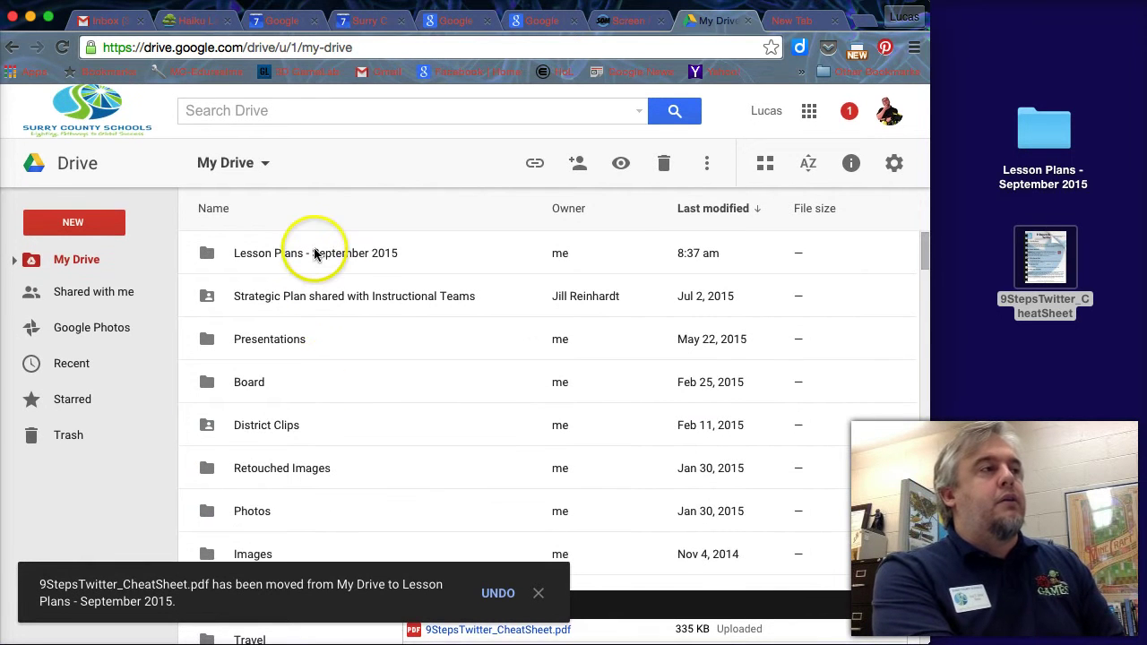
double_click(314, 254)
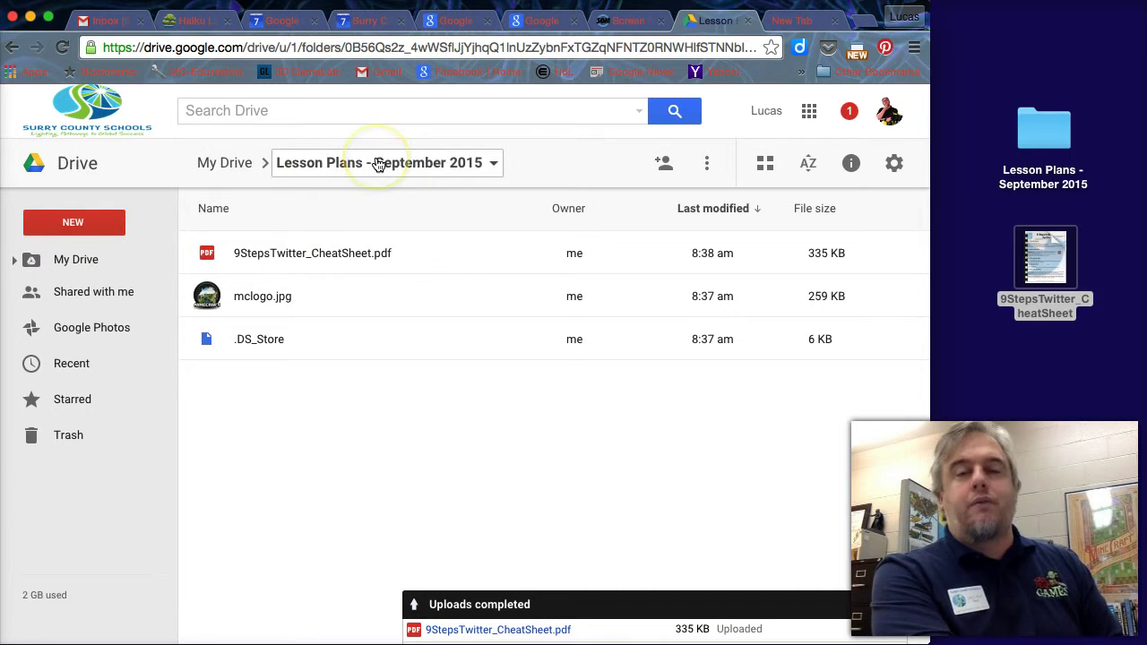
click(240, 170)
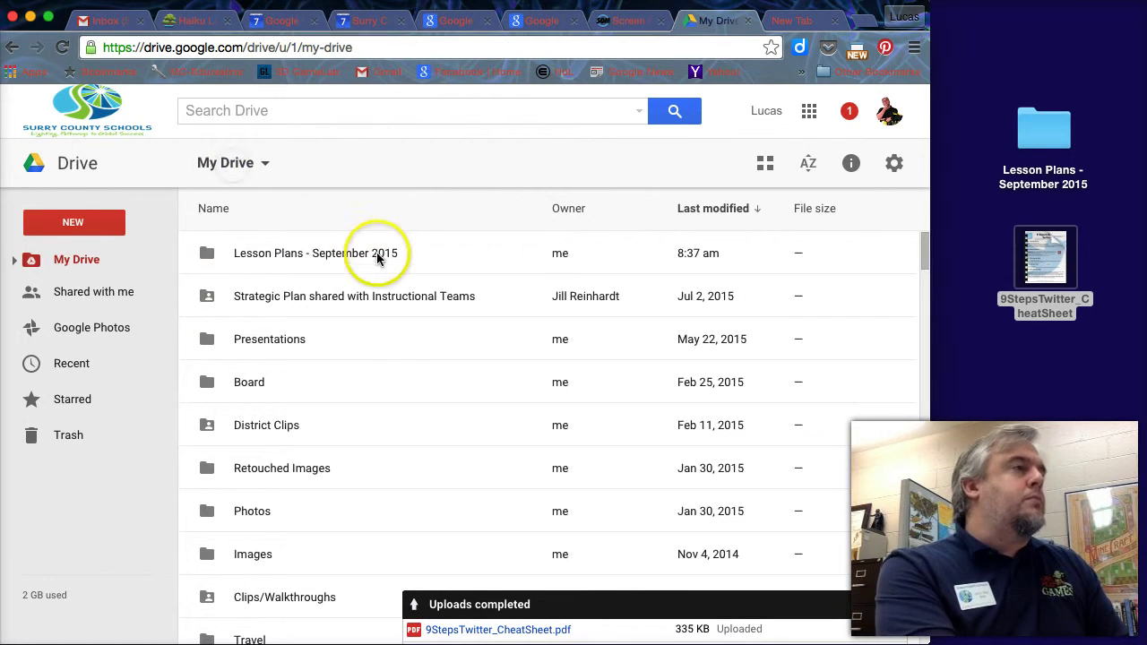
Step: Switch My Drive to grid view and scroll through the folder and file thumbnails
click(766, 165)
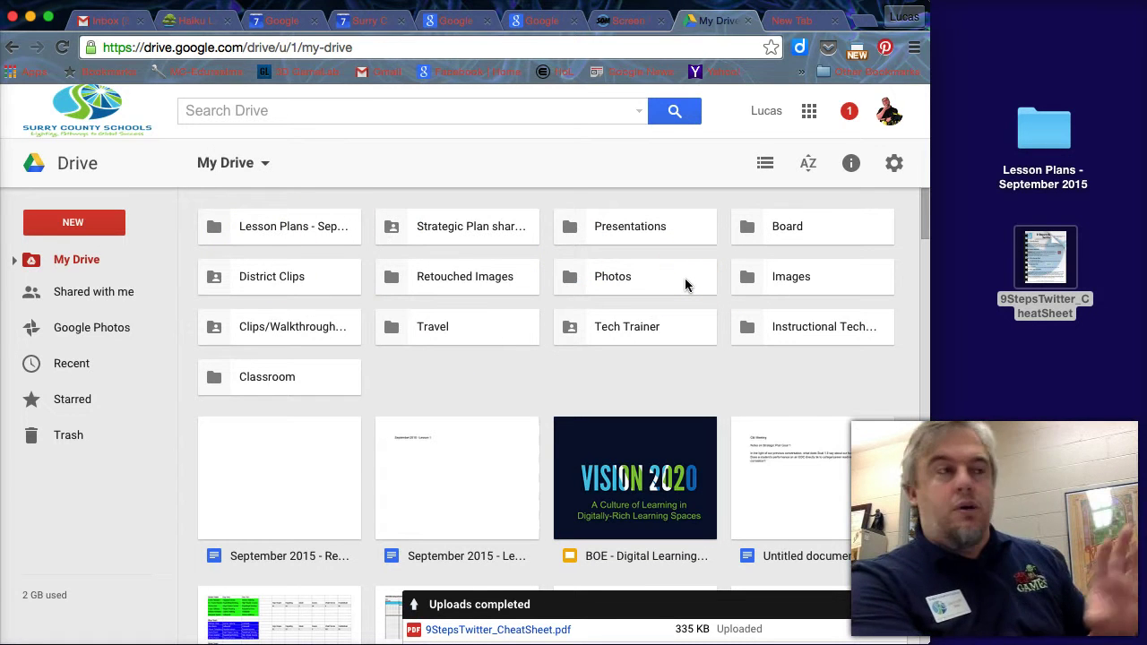
scroll(524, 313, down, 1)
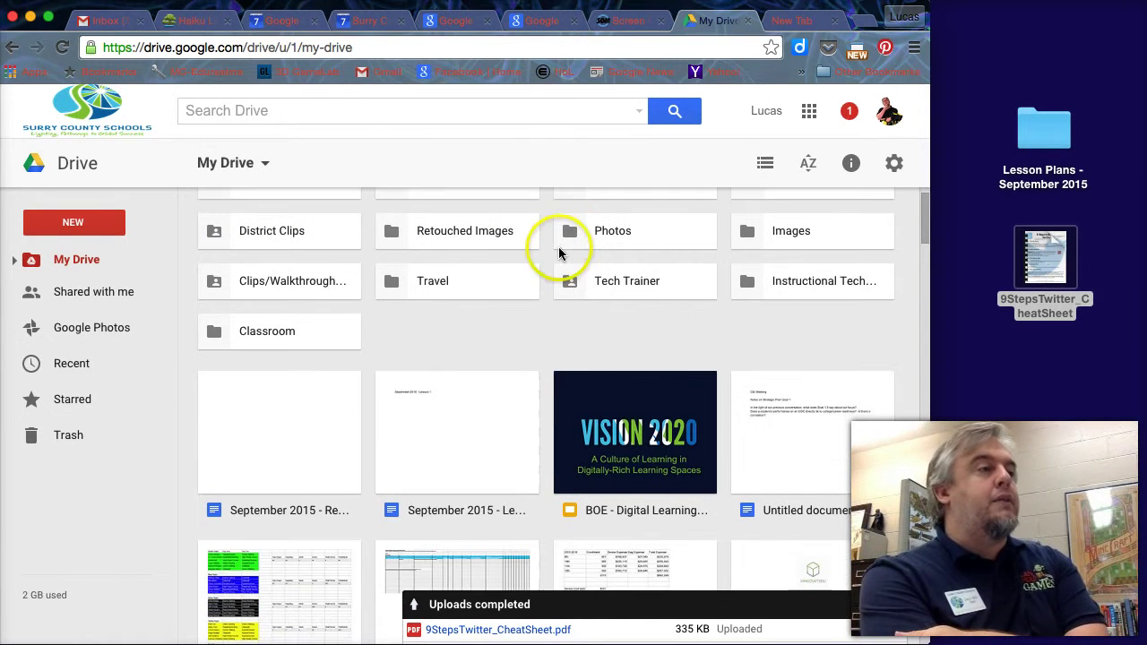
scroll(525, 277, down, 1)
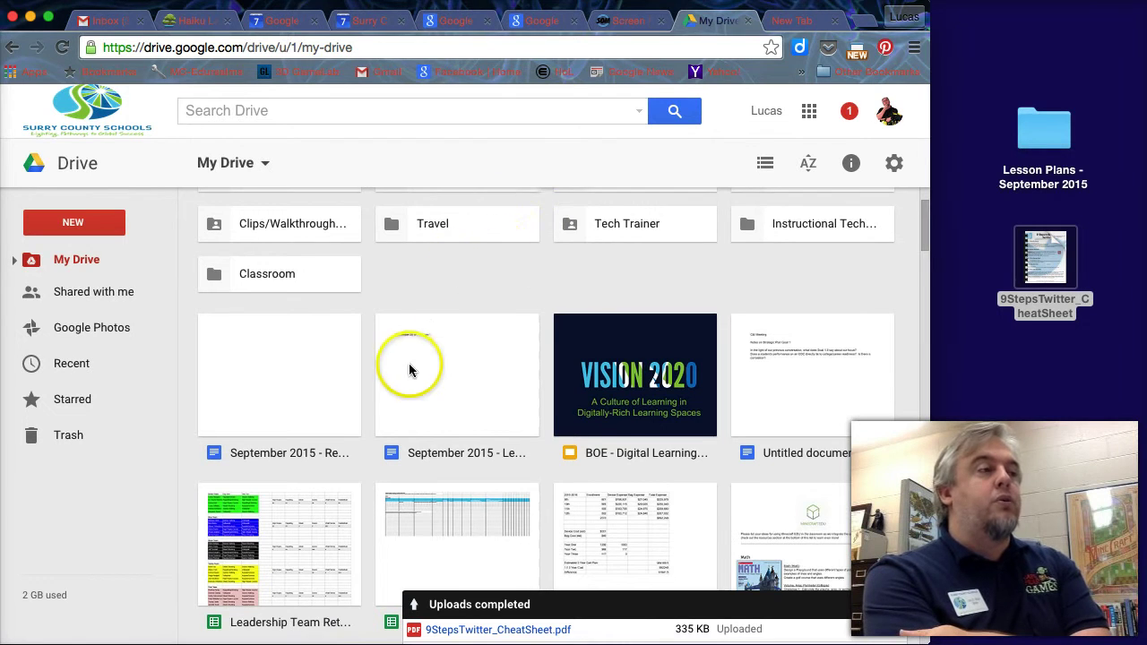
scroll(410, 367, down, 3)
scroll(410, 367, down, 3)
scroll(409, 376, up, 7)
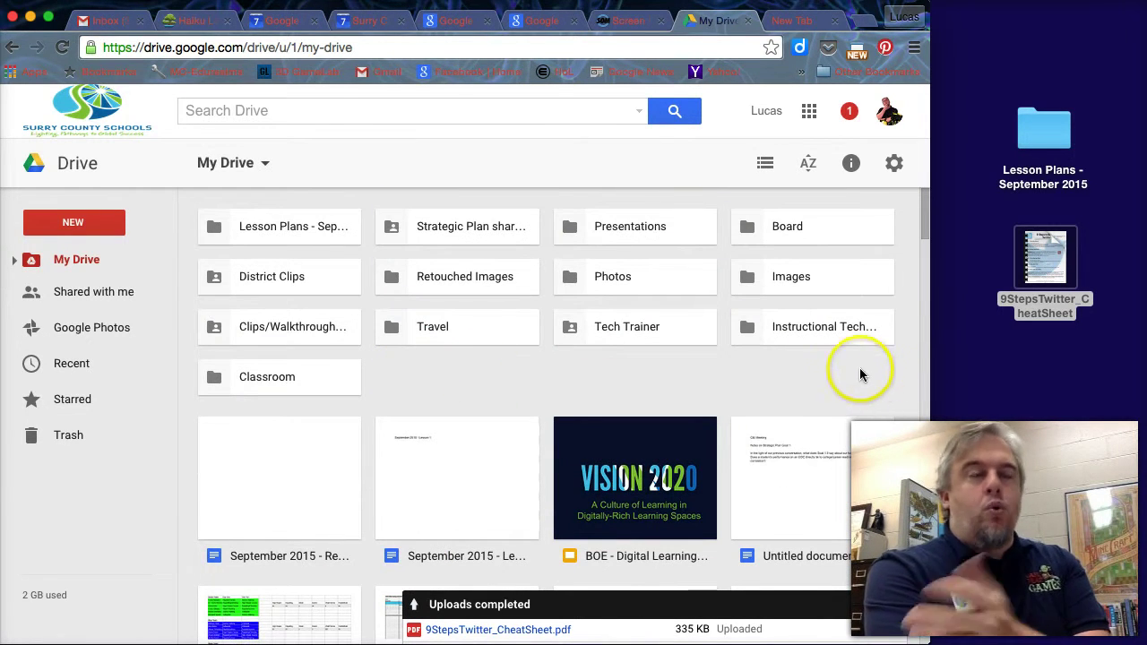
Step: Move the four first-row documents into Lesson Plans, then undo that move
drag(896, 419, 231, 515)
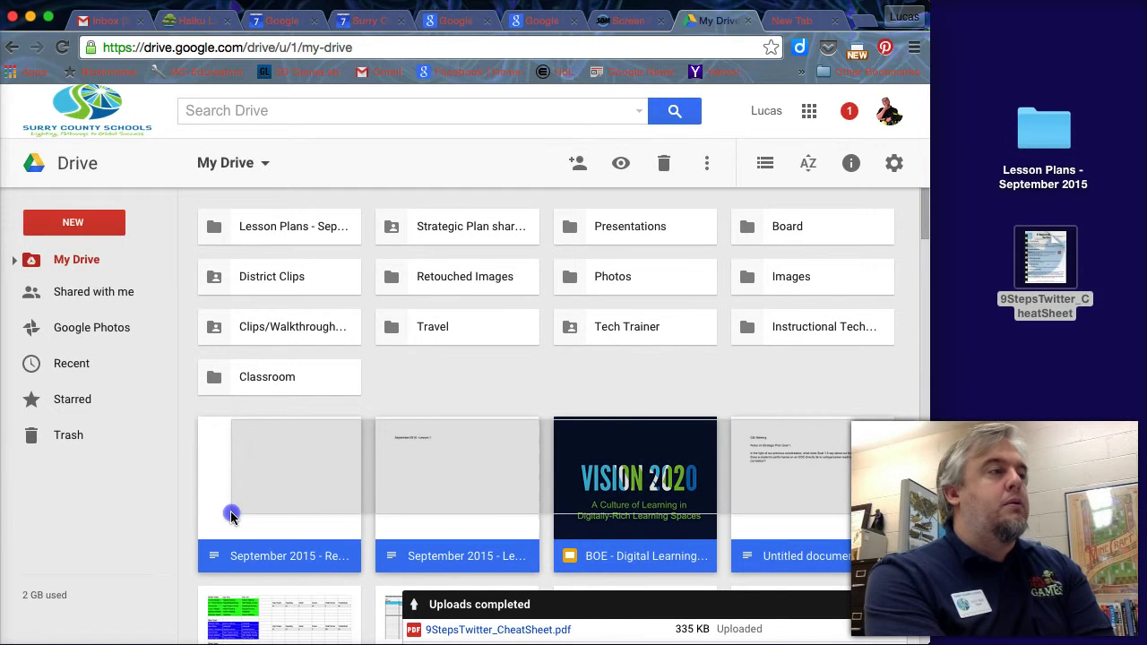
drag(286, 479, 321, 226)
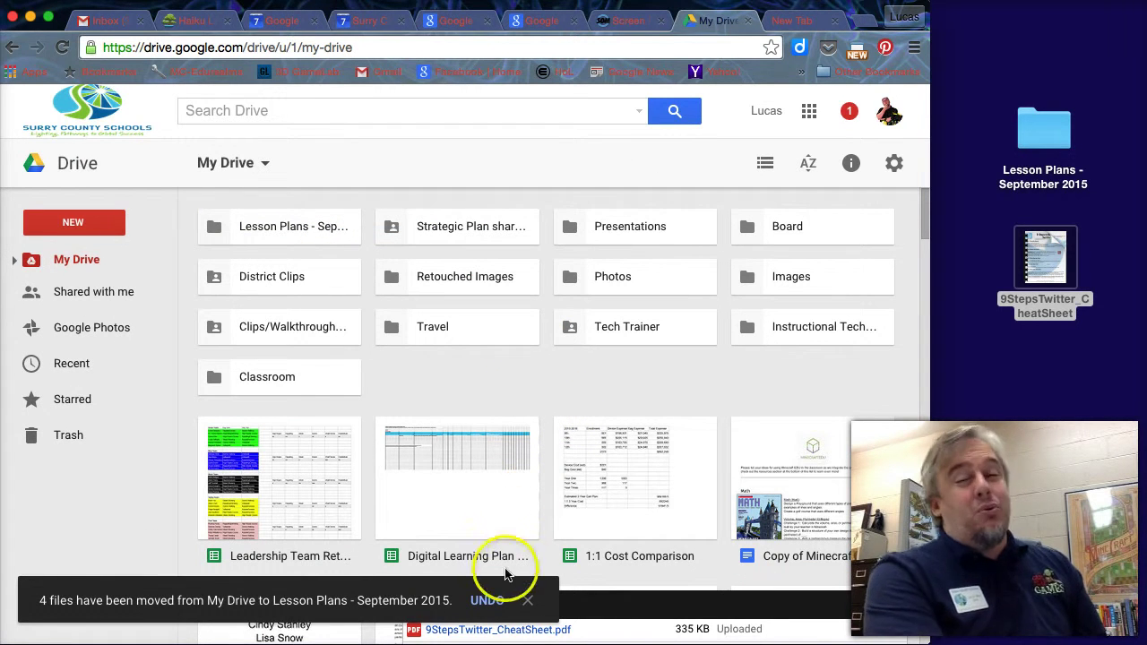
click(488, 600)
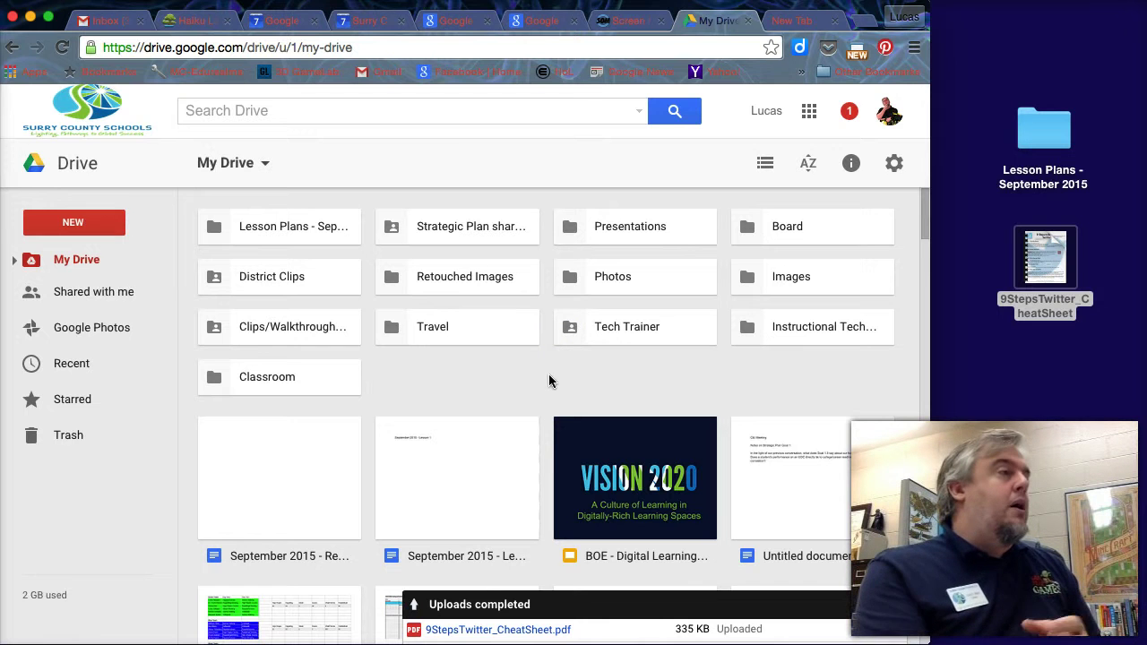
Step: Expand My Drive in the left sidebar to list all its subfolders
click(13, 261)
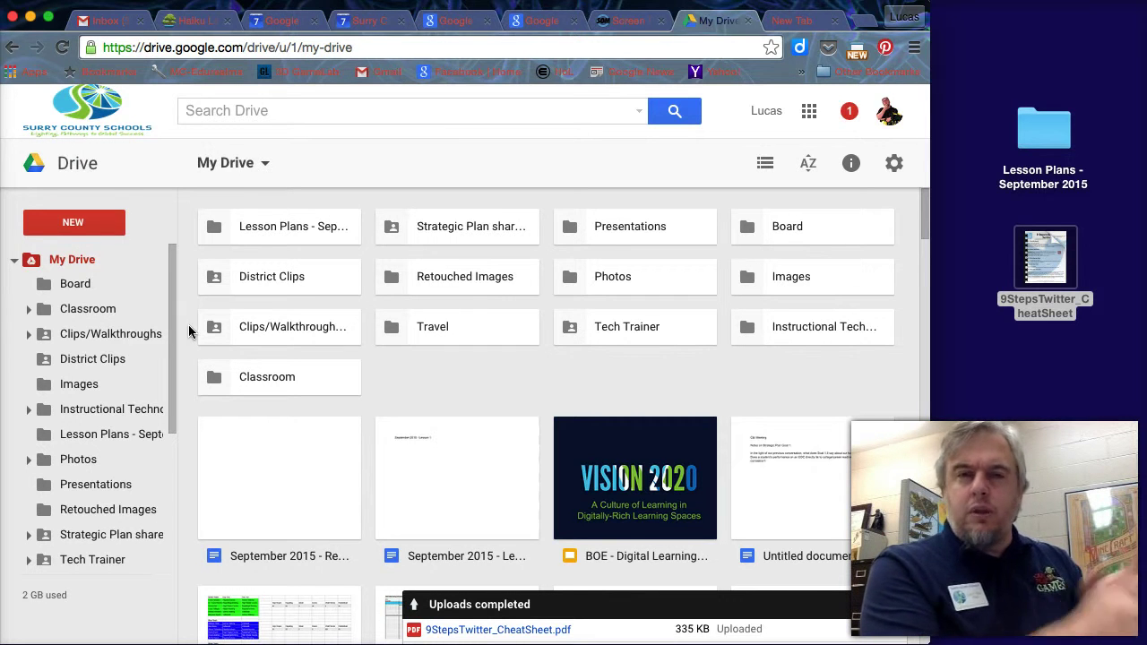
click(49, 260)
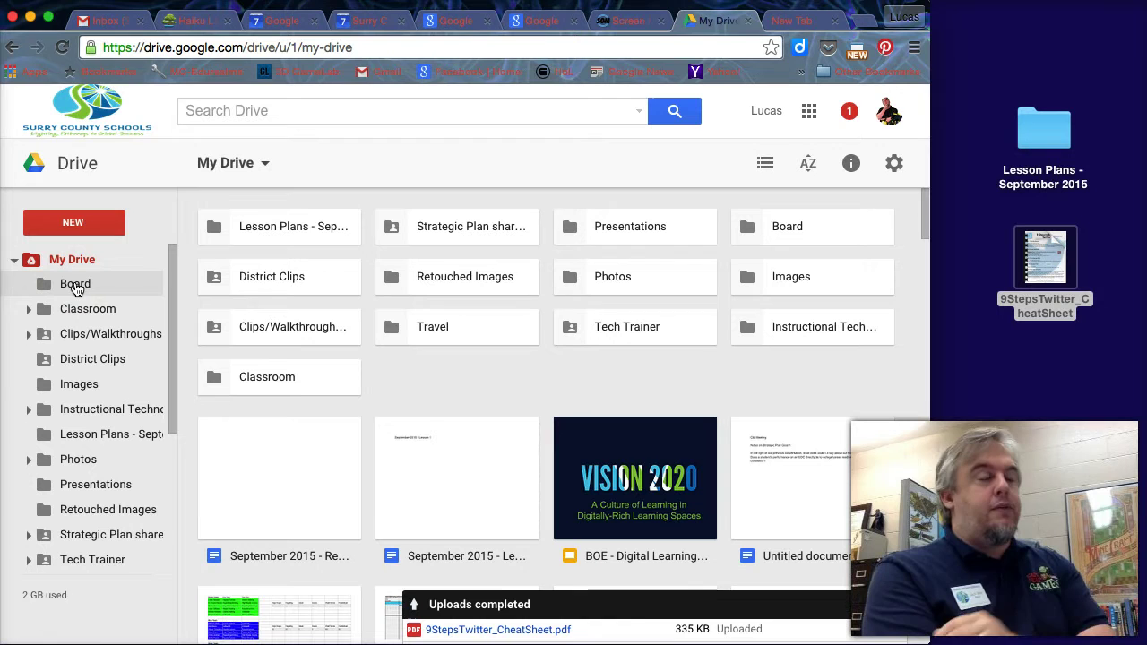
Step: Set the Board folder's colour to red from the Change color palette
click(75, 285)
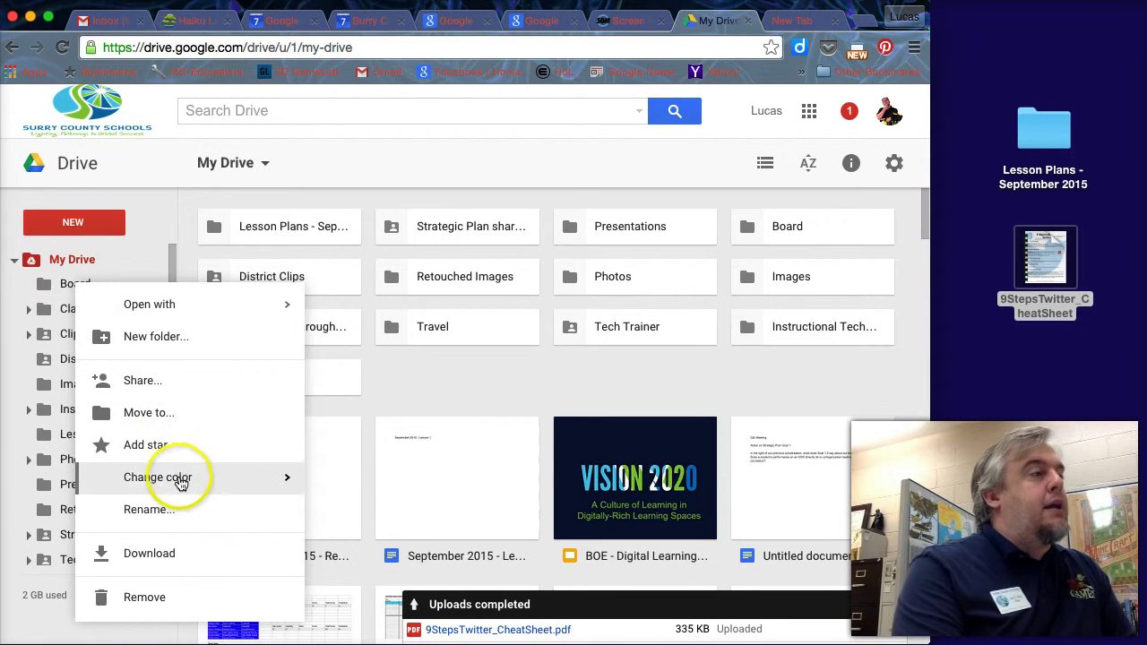
mouse_move(166, 479)
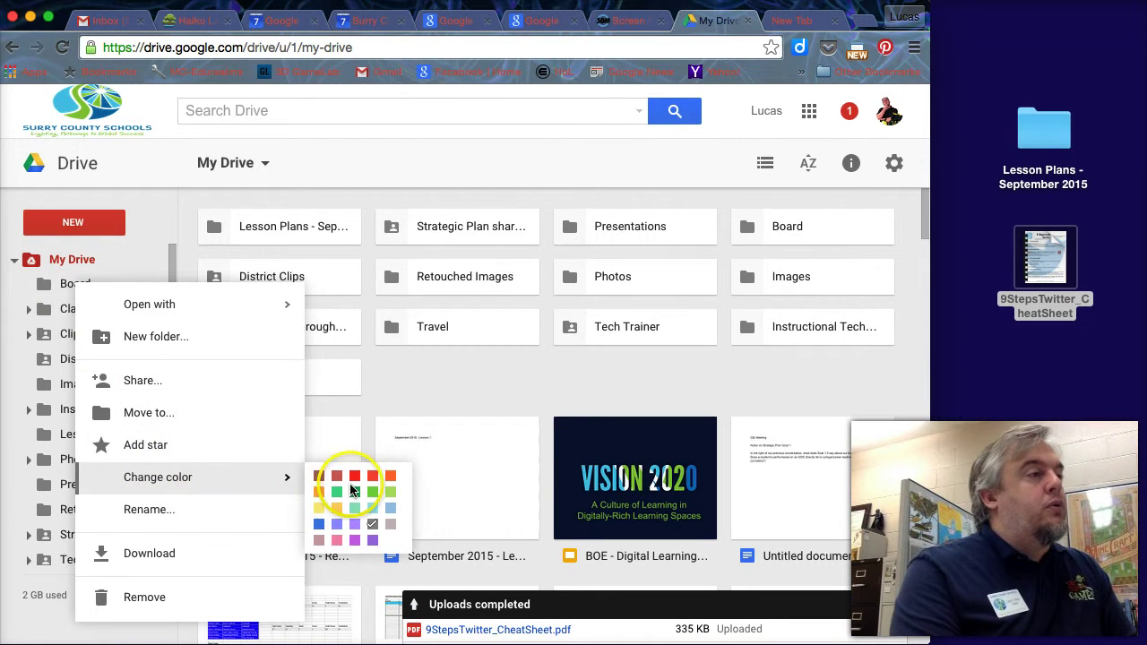
click(355, 478)
scroll(248, 451, down, 1)
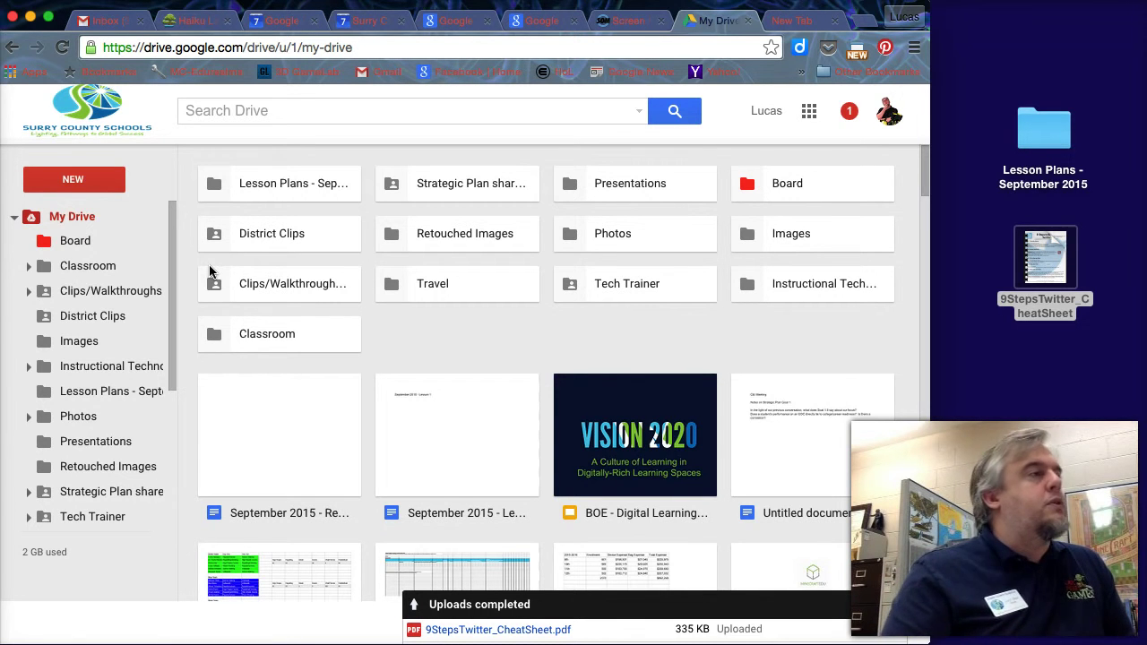
Step: Collapse the sidebar's My Drive tree so only the top-level entry remains
click(13, 222)
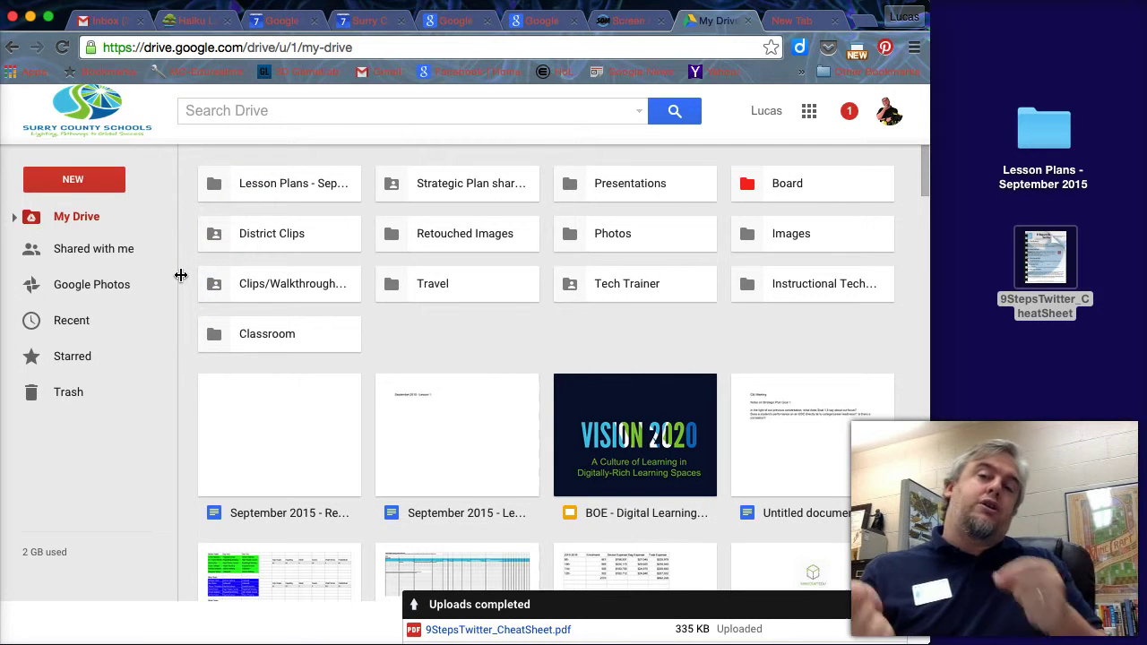
click(91, 260)
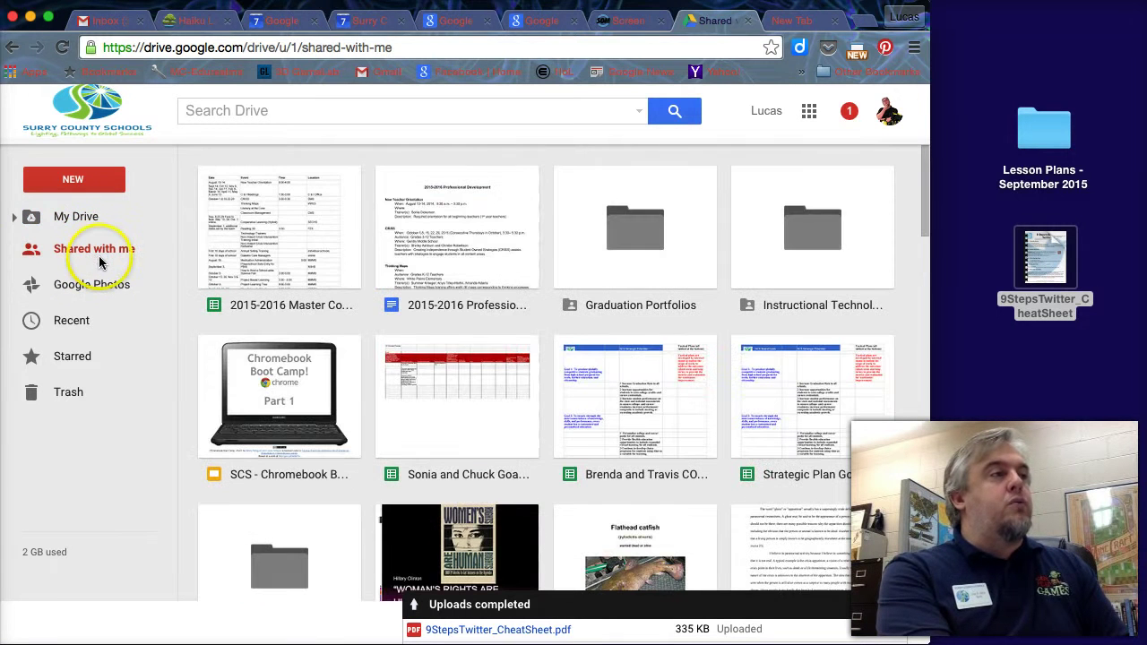
click(69, 219)
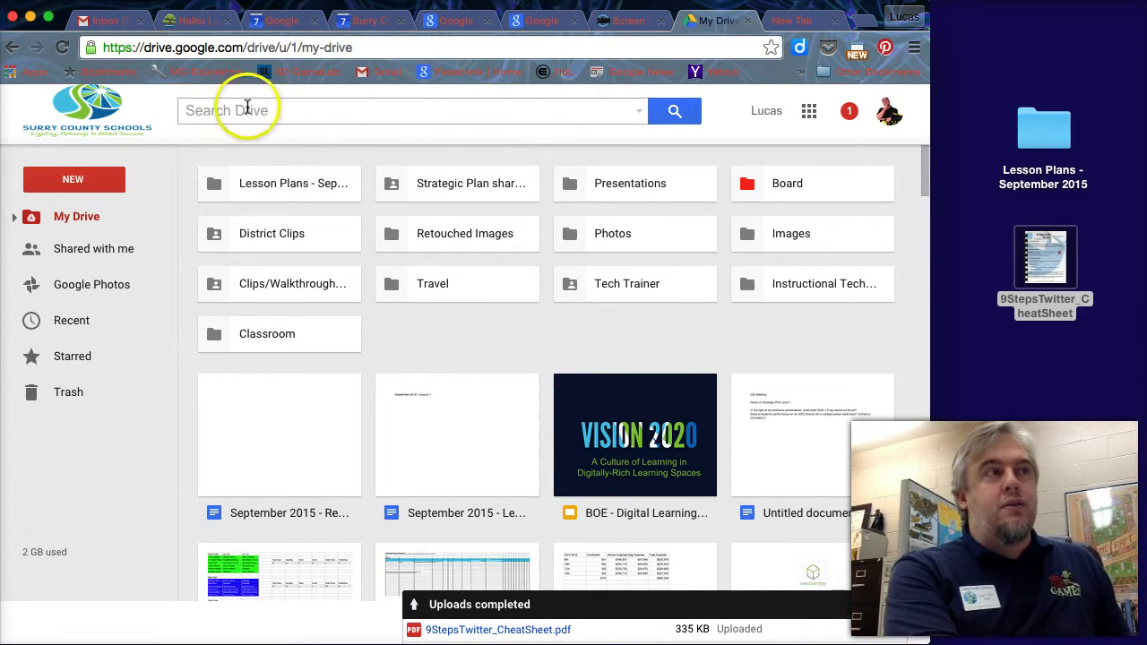
click(638, 114)
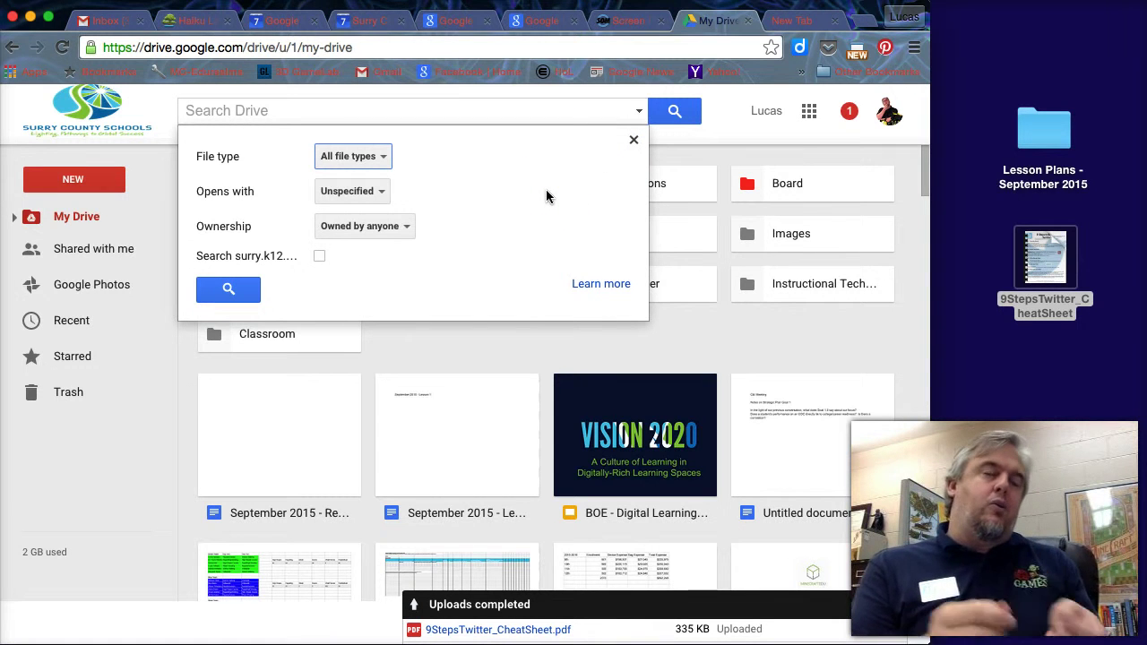
click(382, 158)
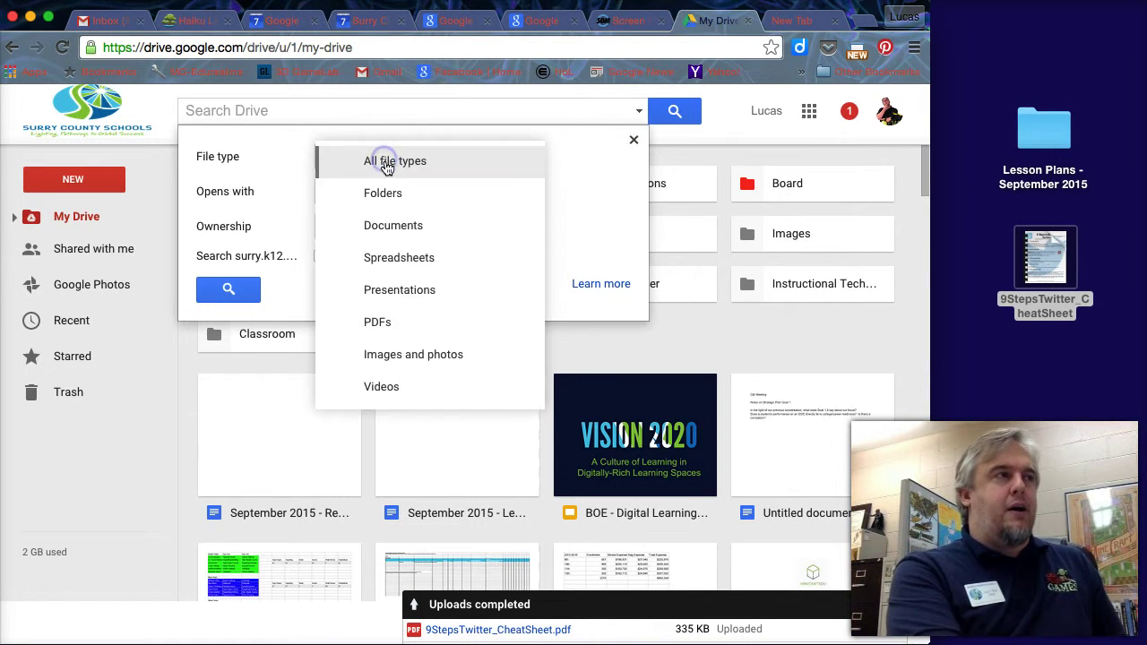
click(412, 289)
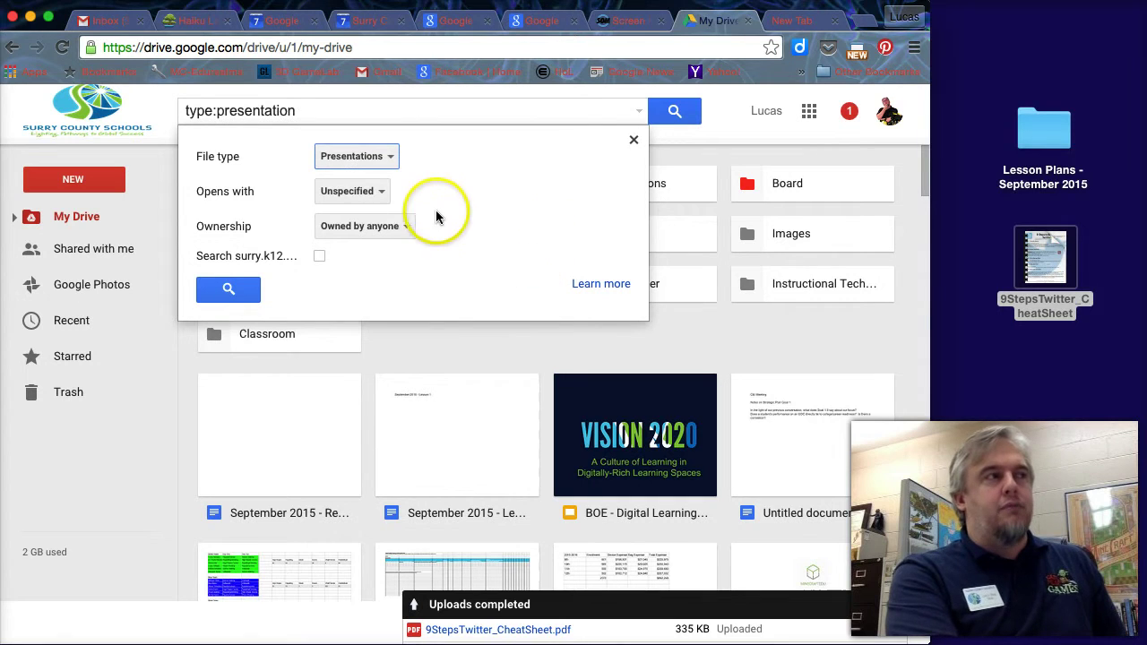
click(409, 225)
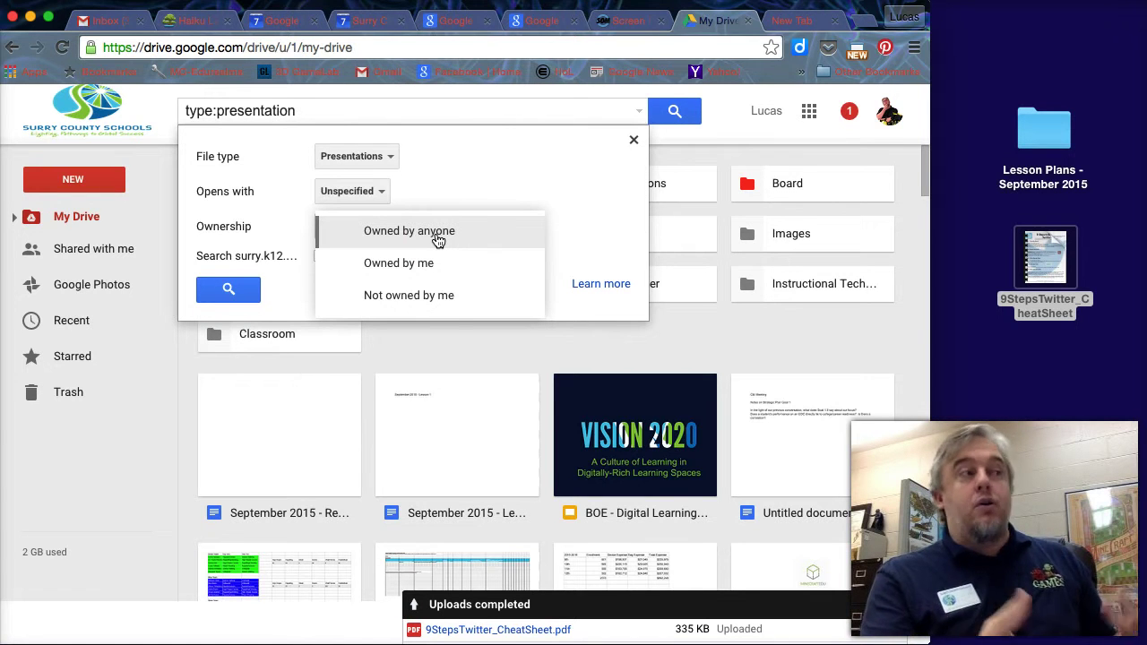
click(565, 169)
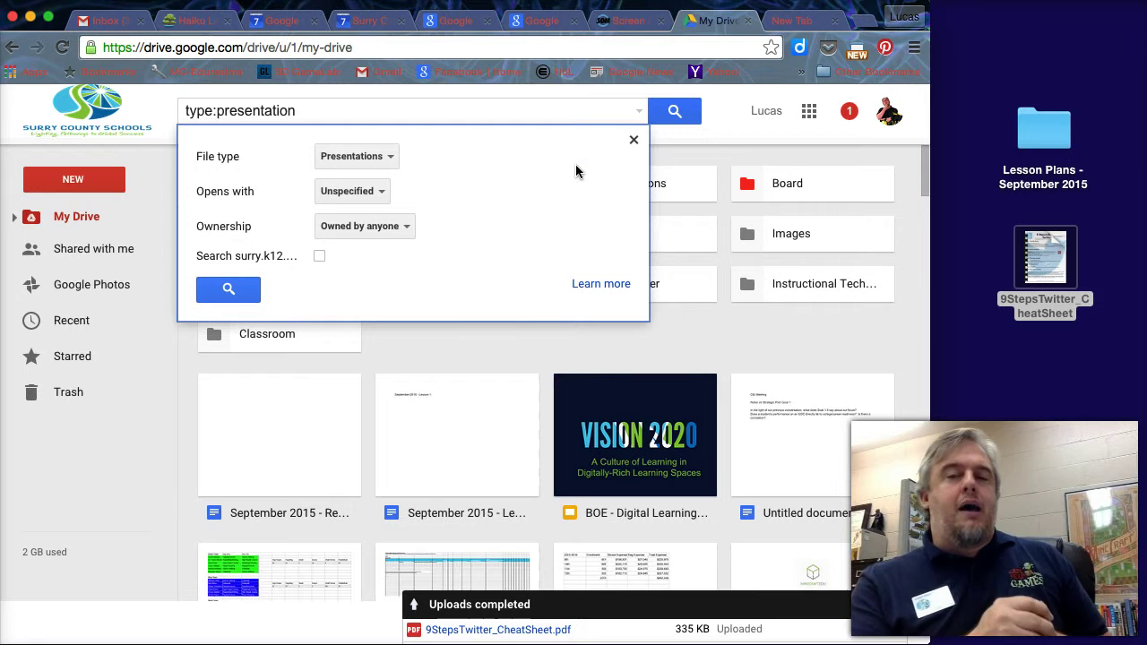
click(633, 139)
drag(400, 104, 148, 108)
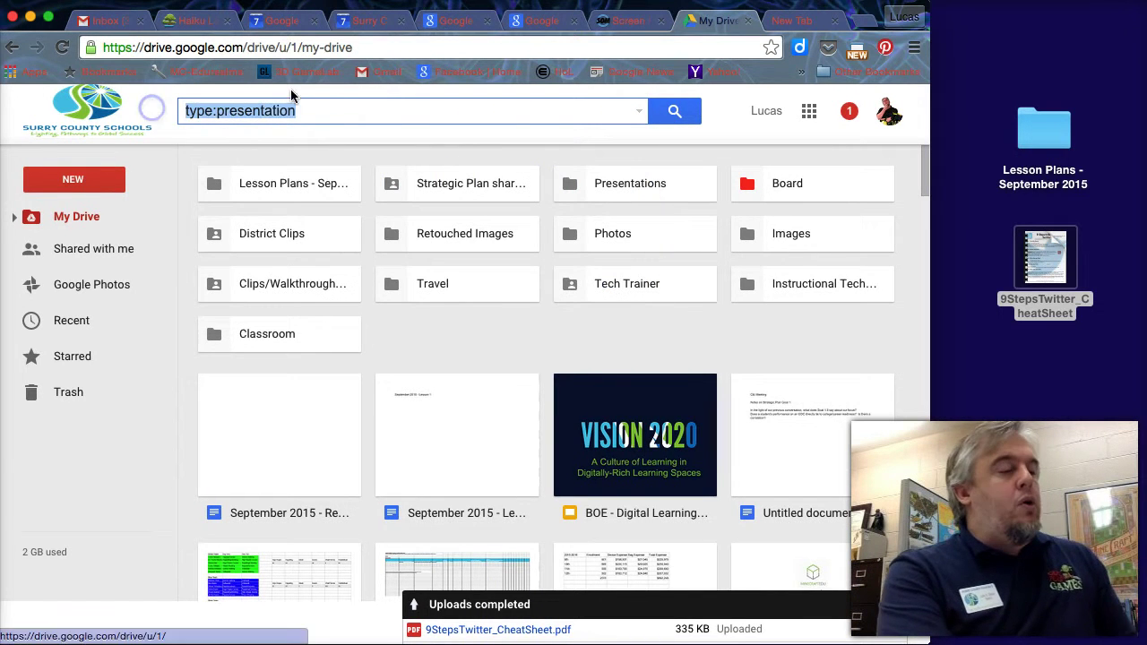
key(BackSpace)
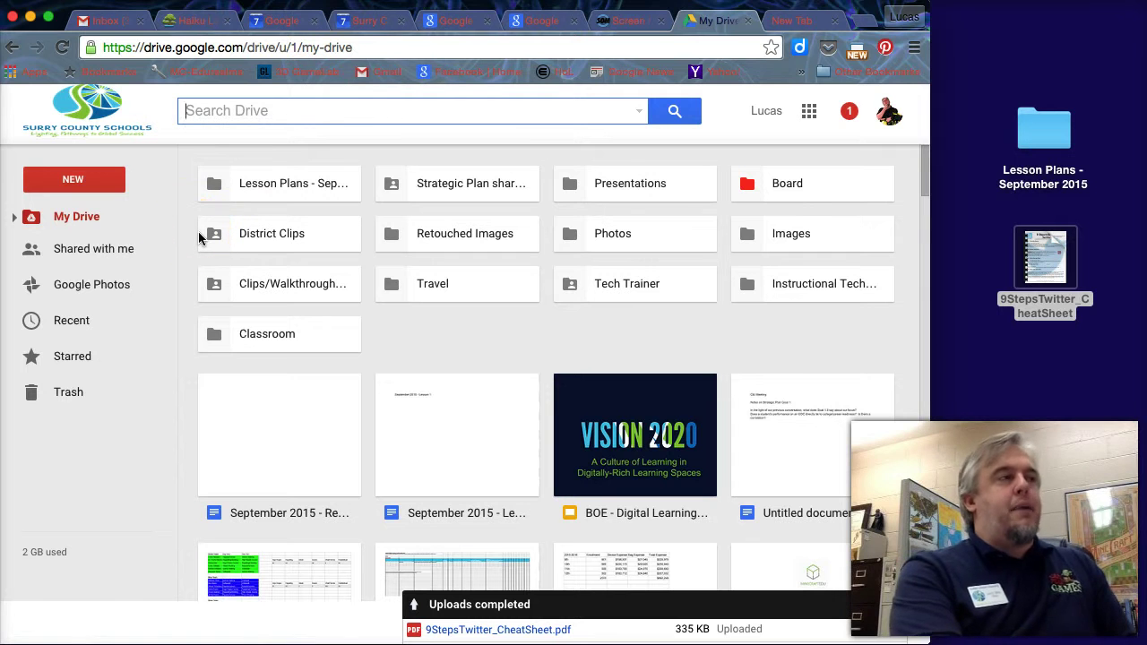
click(199, 320)
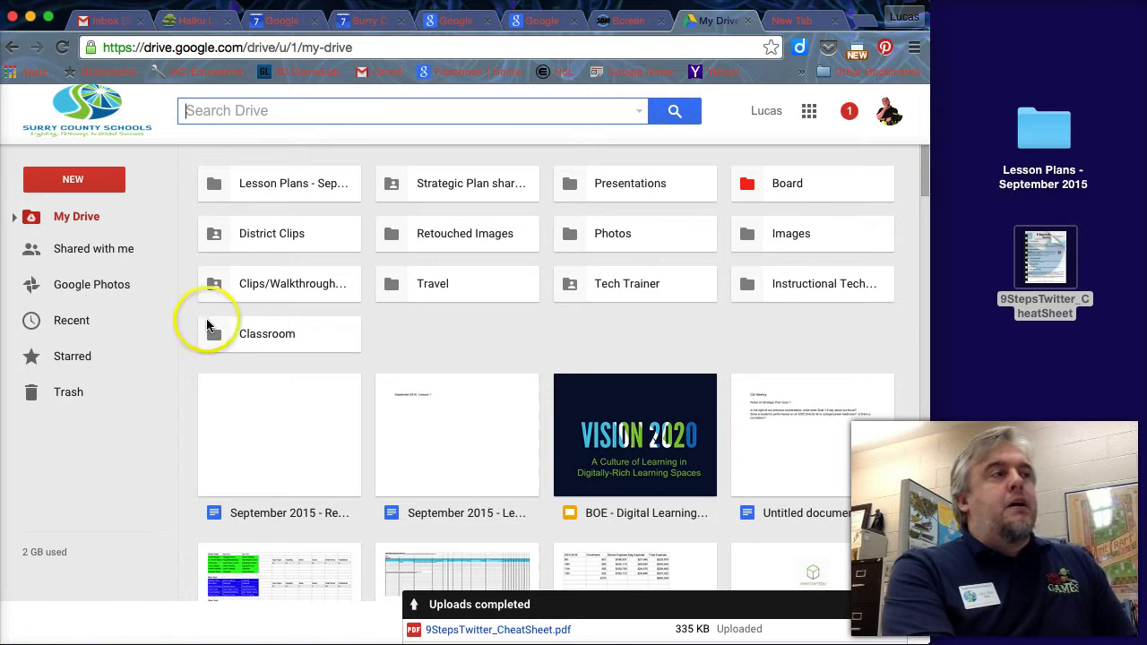
click(81, 332)
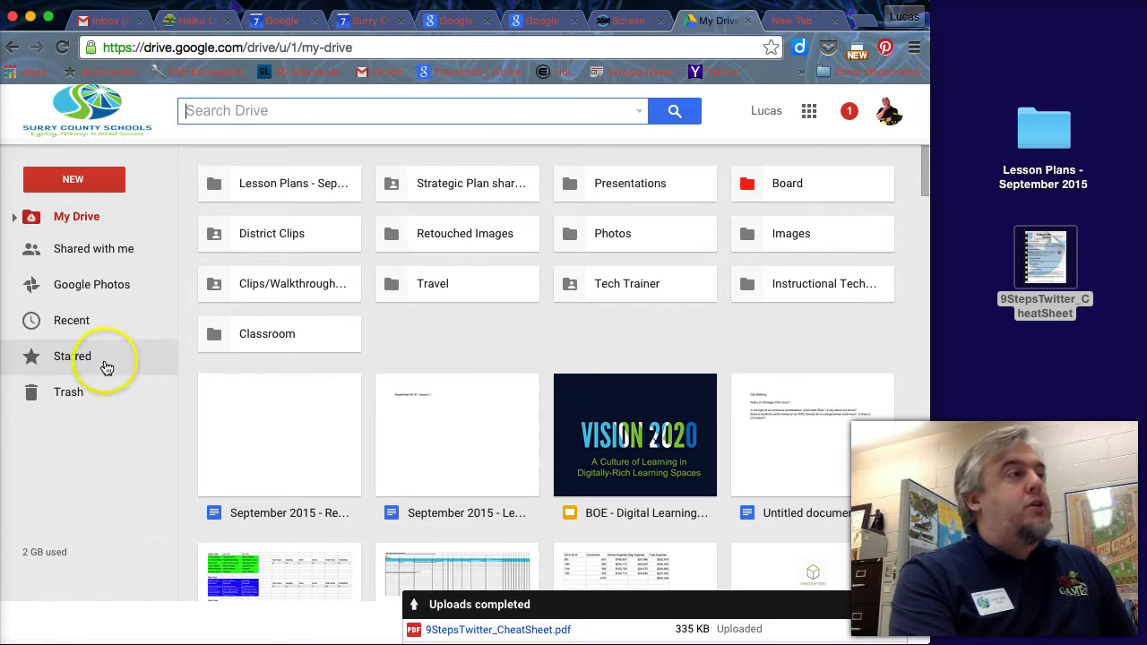
scroll(157, 300, down, 1)
click(81, 103)
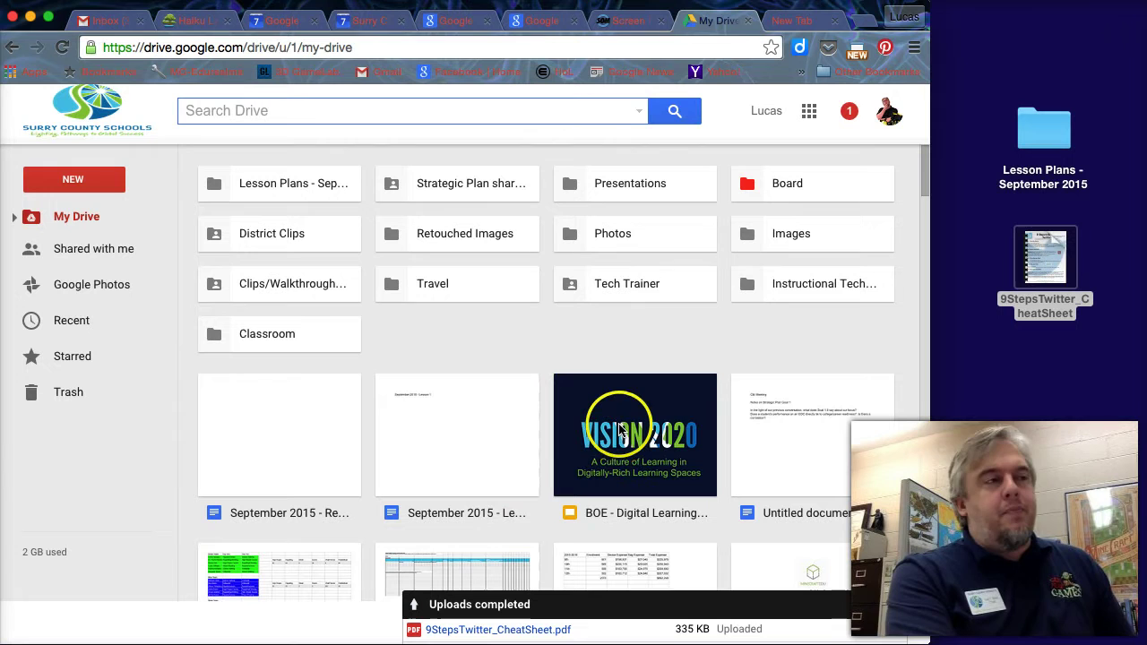
Step: Open View details for the VISION 2020 presentation and scroll through its Details tab
right_click(621, 428)
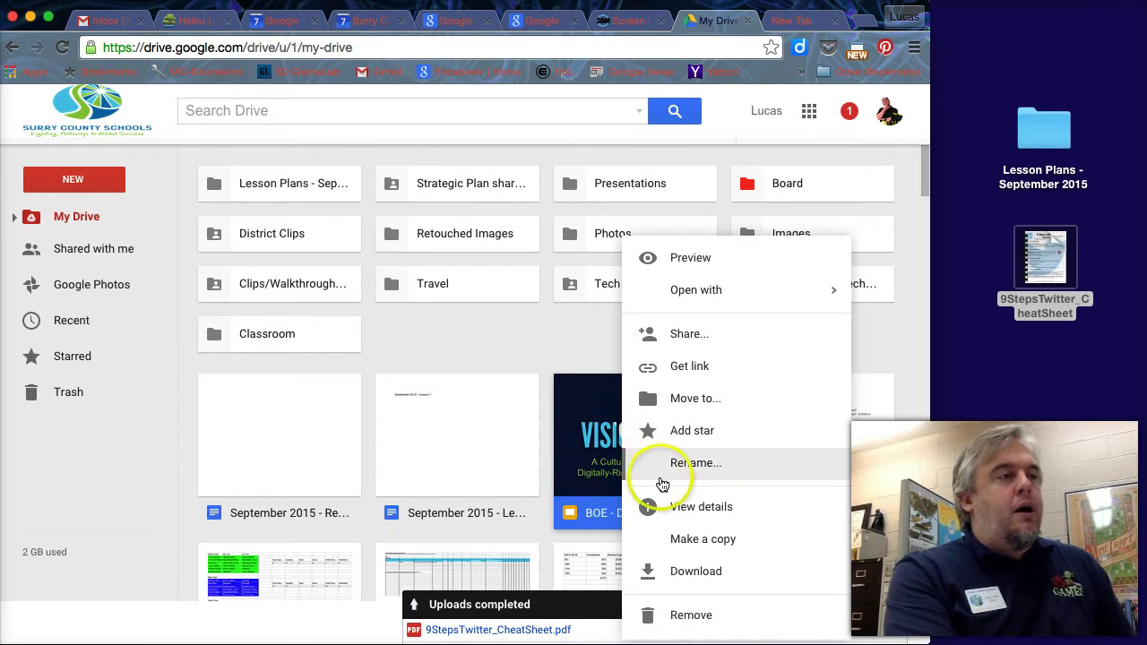
click(730, 509)
click(674, 300)
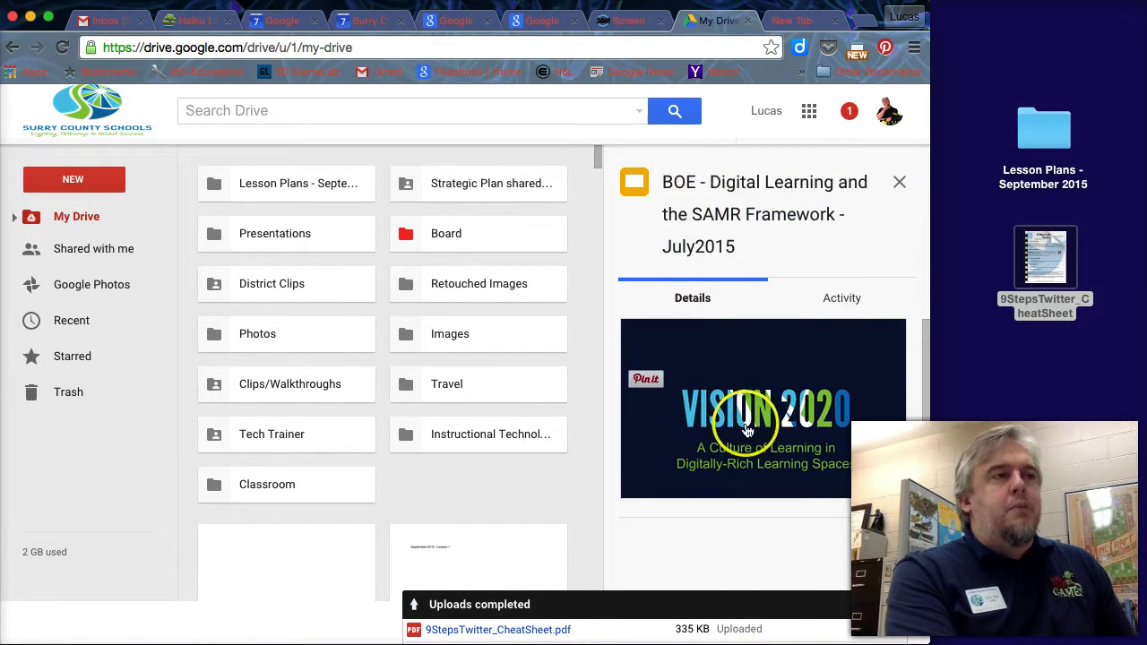
scroll(732, 418, down, 4)
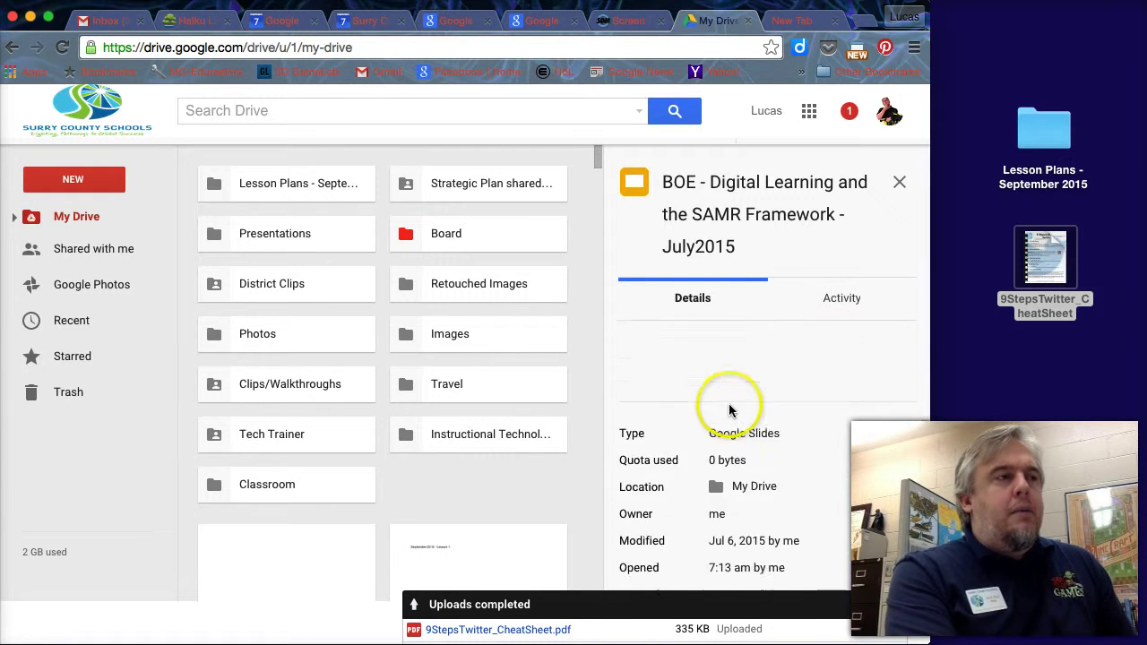
scroll(731, 410, down, 2)
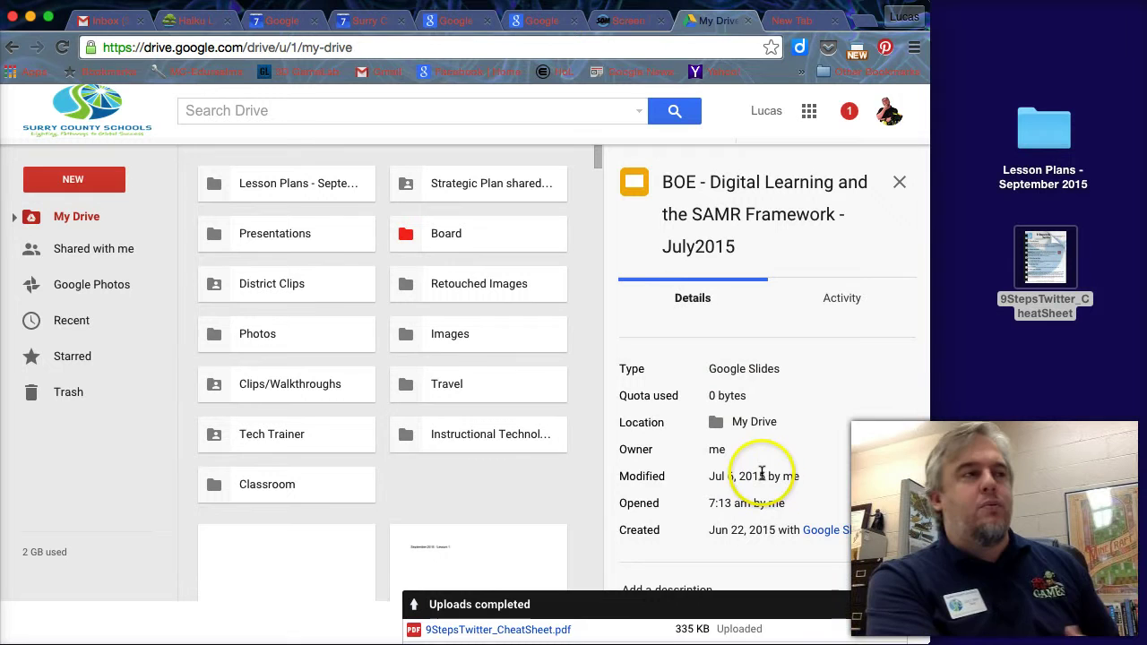
scroll(797, 481, down, 1)
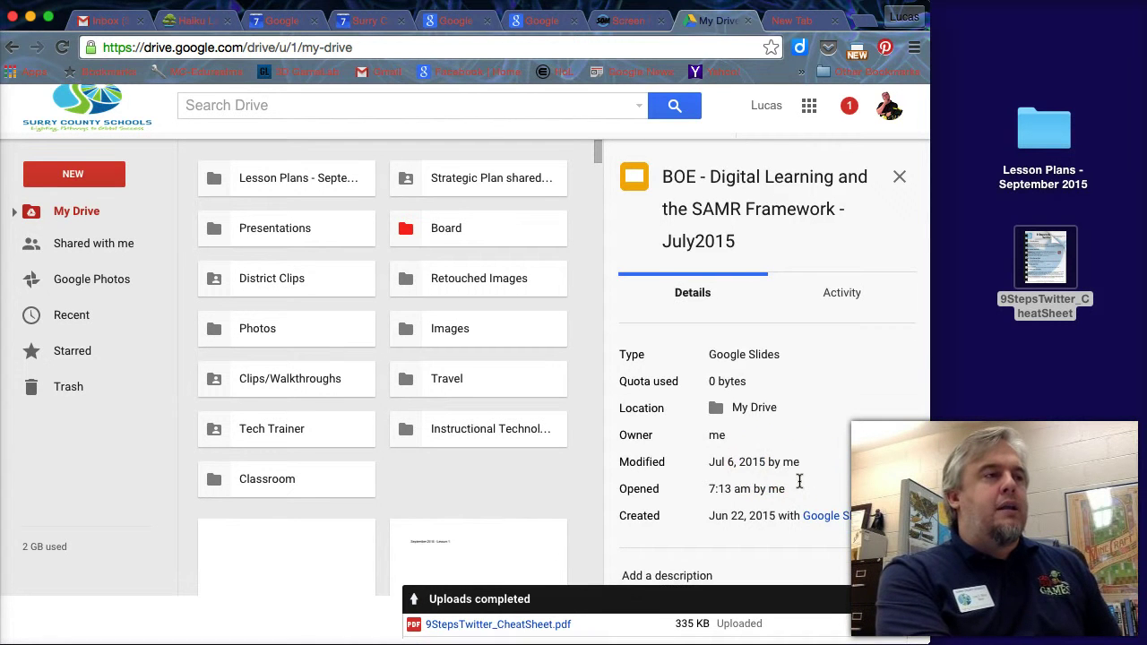
scroll(798, 480, up, 3)
Step: Review the presentation's Activity history, then return to the Details tab
click(841, 298)
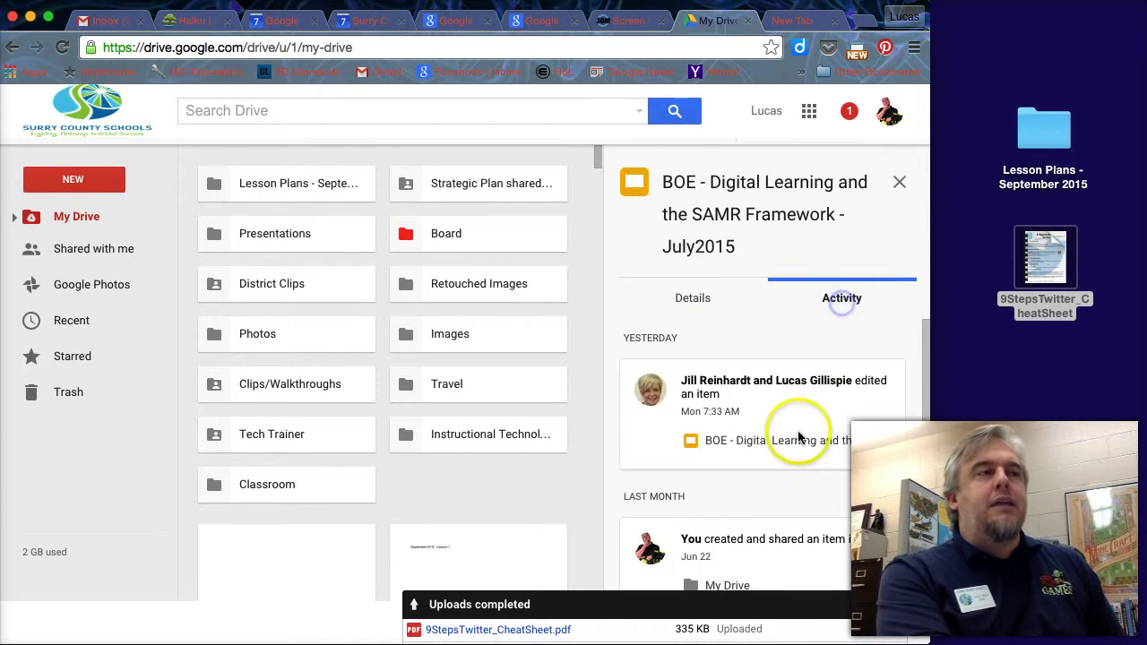
scroll(792, 452, down, 1)
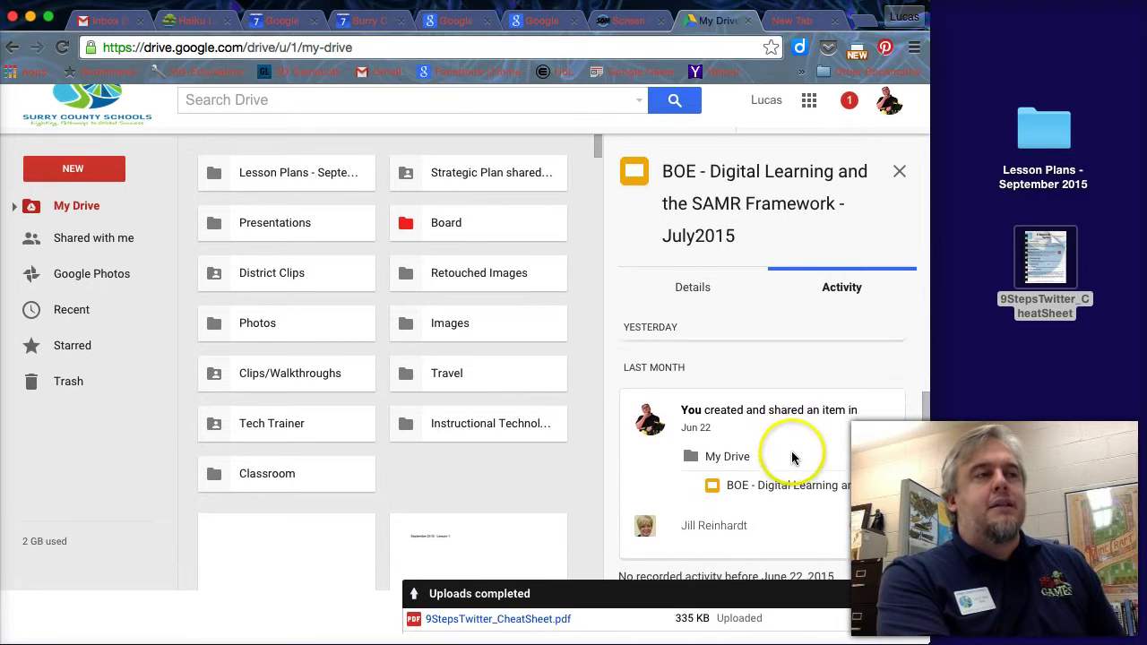
scroll(791, 452, up, 1)
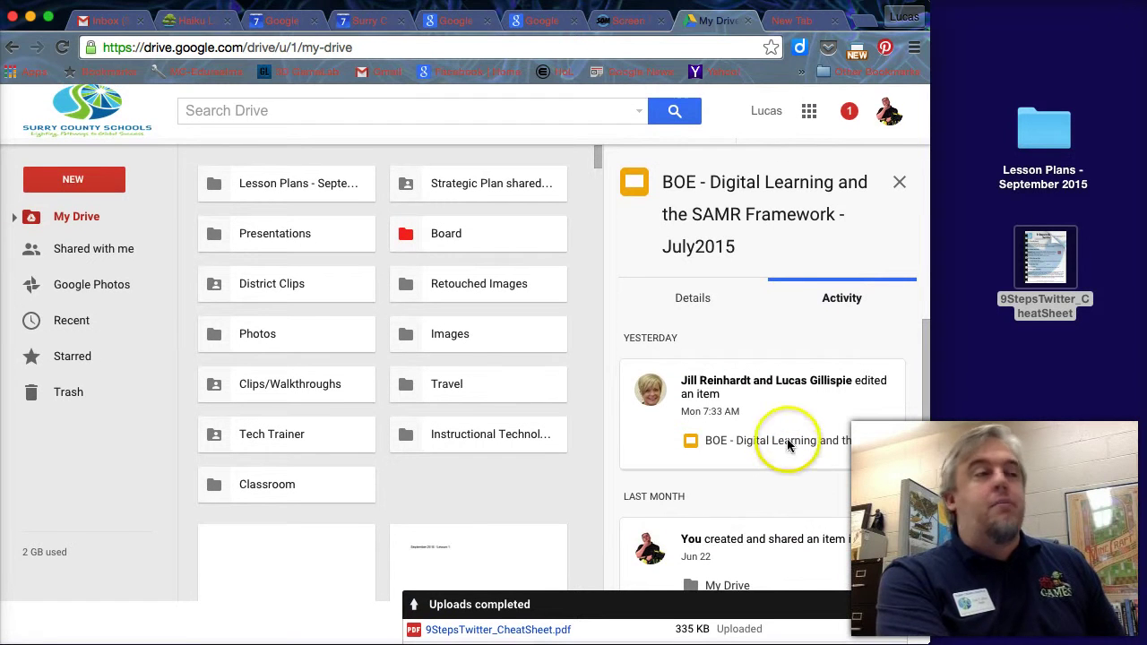
click(712, 308)
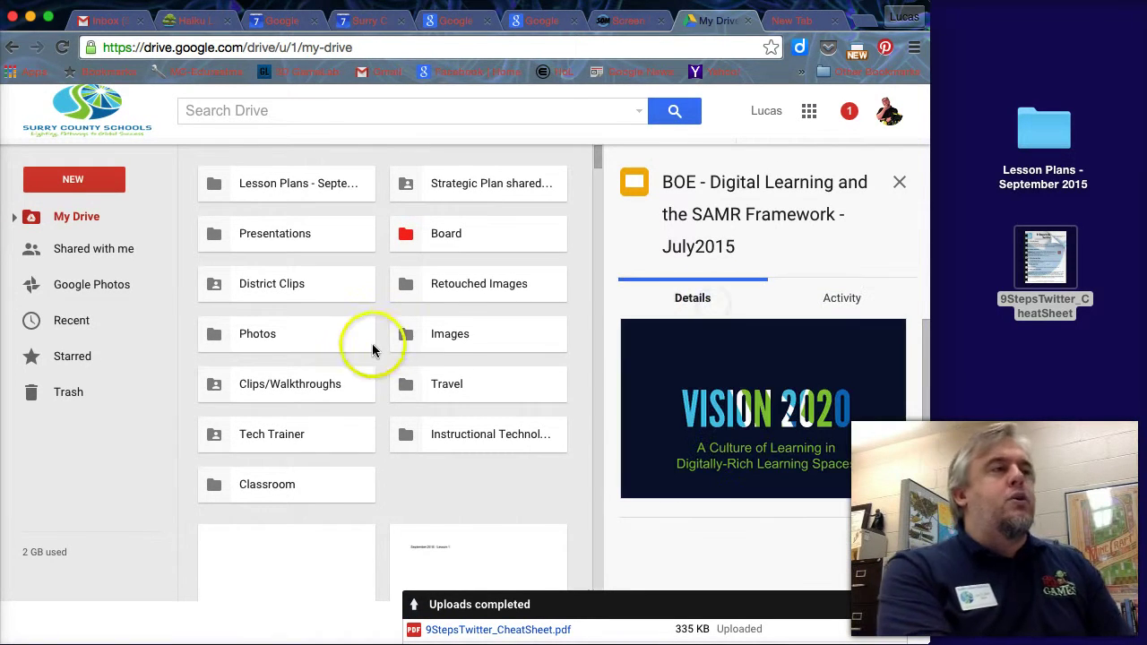